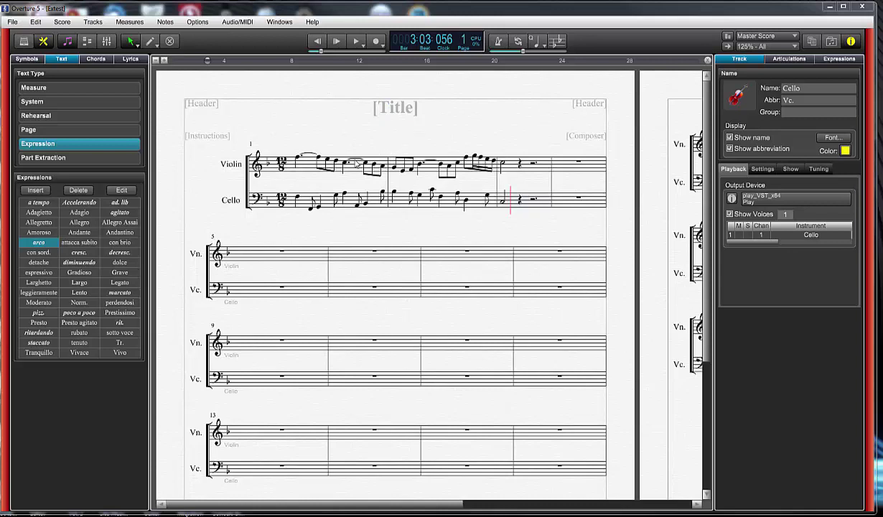
Play the violin and cello passage from the start of the score and stop playback in measure 3.
{"action": "left_click", "coordinate": [316, 41]}
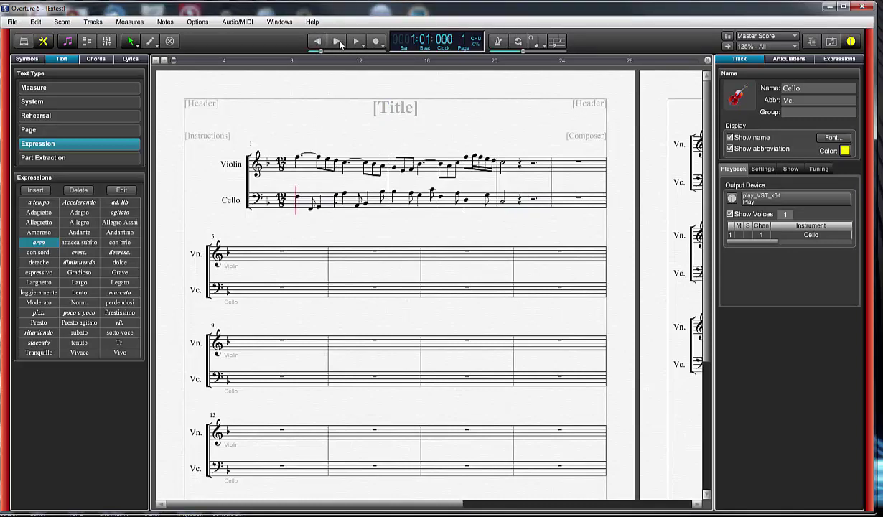
{"action": "left_click", "coordinate": [357, 42]}
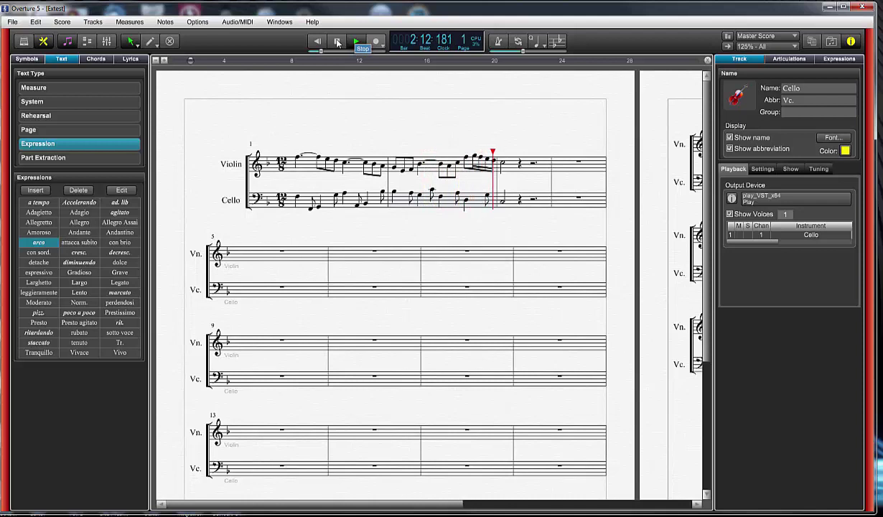
{"action": "left_click", "coordinate": [337, 42]}
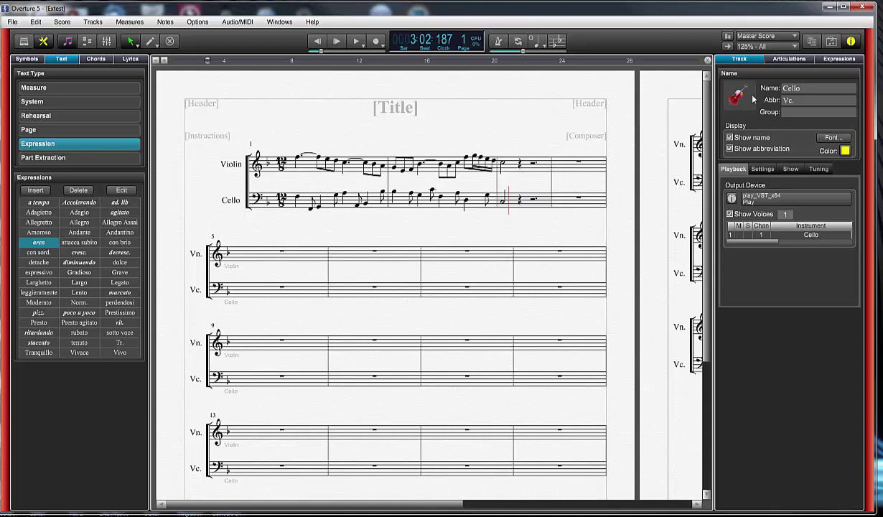
Reopen the inspector and review its articulation settings and its expression settings, including those for legato.
{"action": "left_click", "coordinate": [852, 42]}
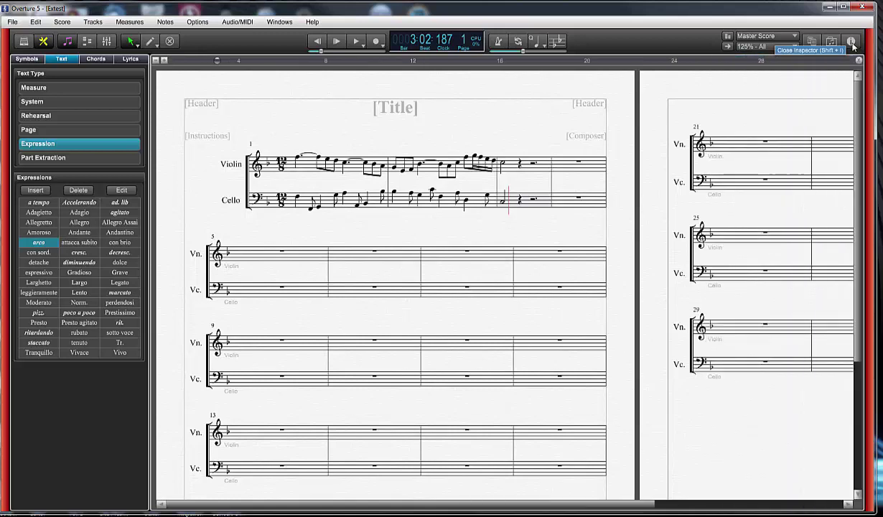
{"action": "left_click", "coordinate": [852, 43]}
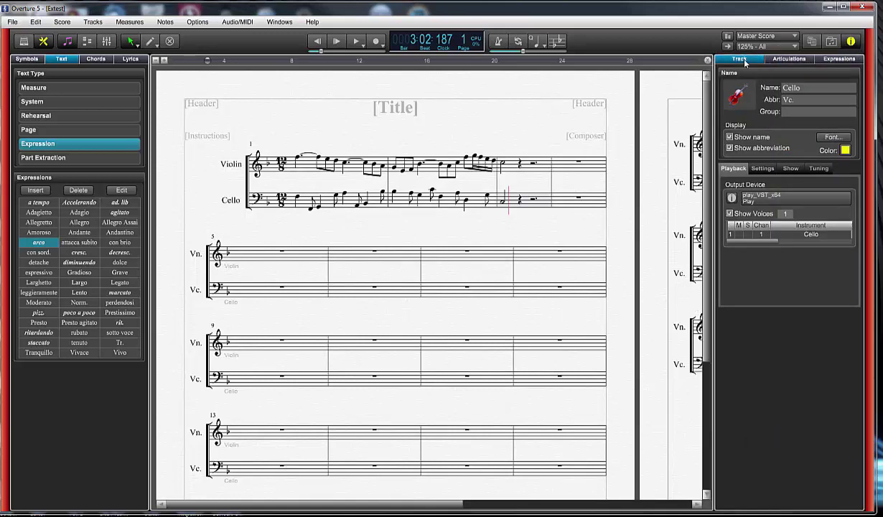
{"action": "left_click", "coordinate": [792, 60]}
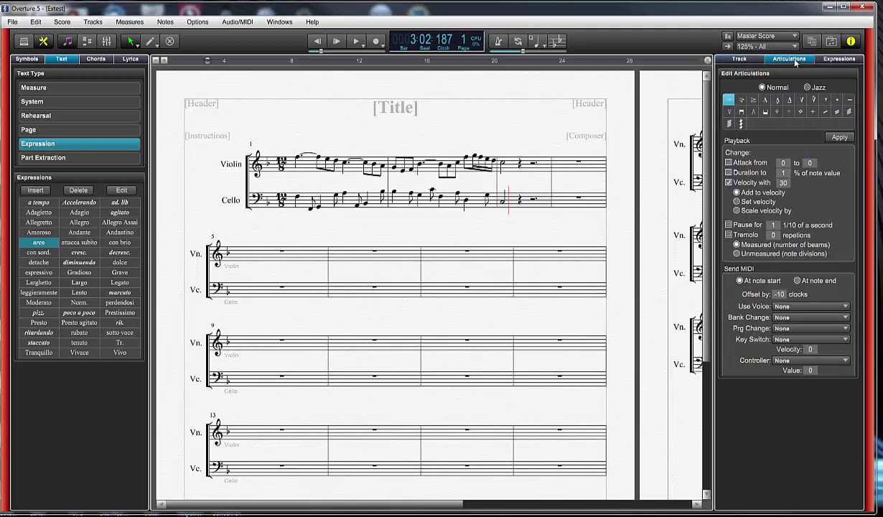
{"action": "left_click", "coordinate": [836, 60]}
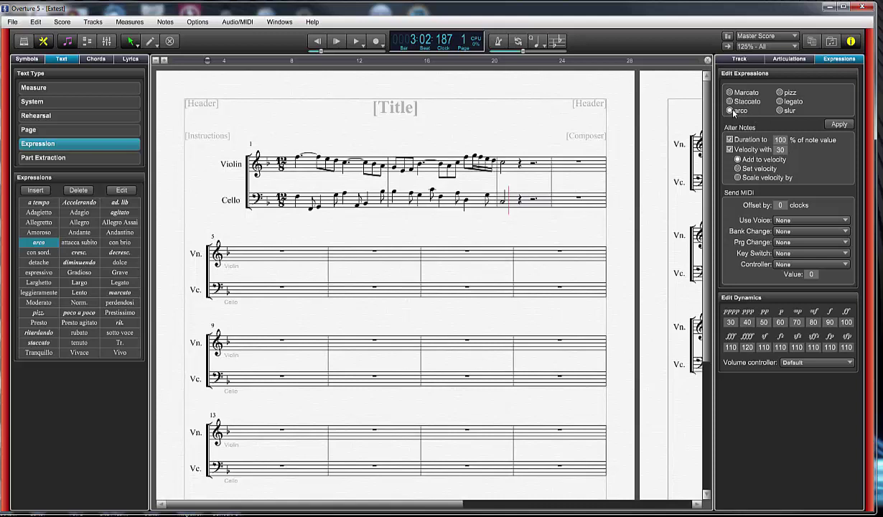
{"action": "left_click", "coordinate": [781, 101]}
Check the Kontakt violin's articulation list and set the Violin track's arco key switch to C1 - [ Sustains ].
{"action": "left_click", "coordinate": [292, 167]}
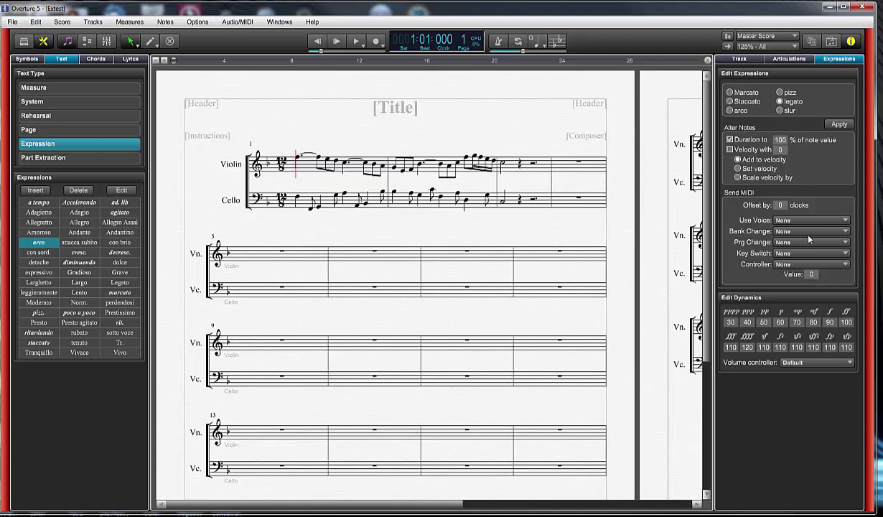
{"action": "left_click", "coordinate": [737, 113]}
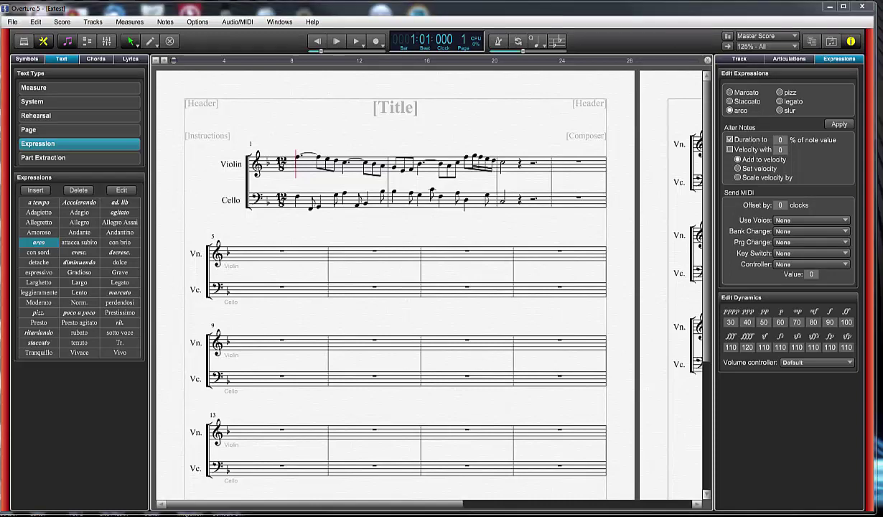
{"action": "left_click_drag", "start_coordinate": [882, 96], "coordinate": [513, 60]}
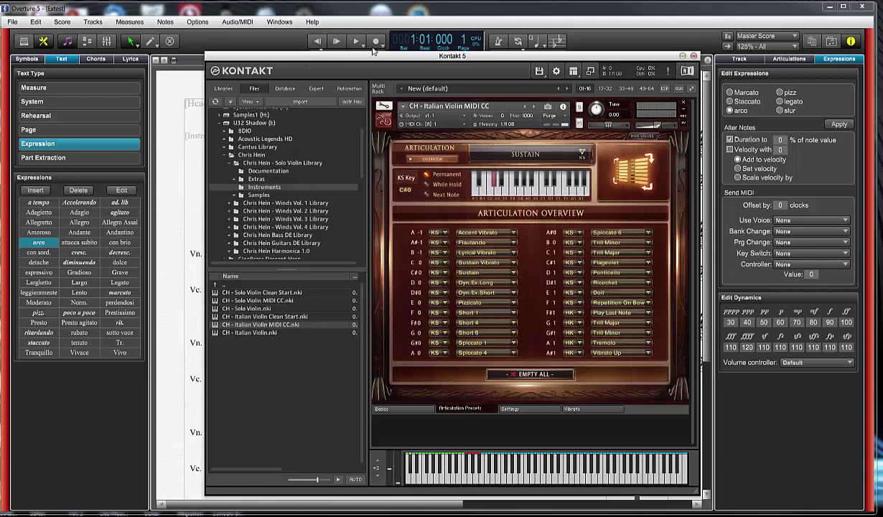
{"action": "left_click_drag", "start_coordinate": [368, 60], "coordinate": [841, 63]}
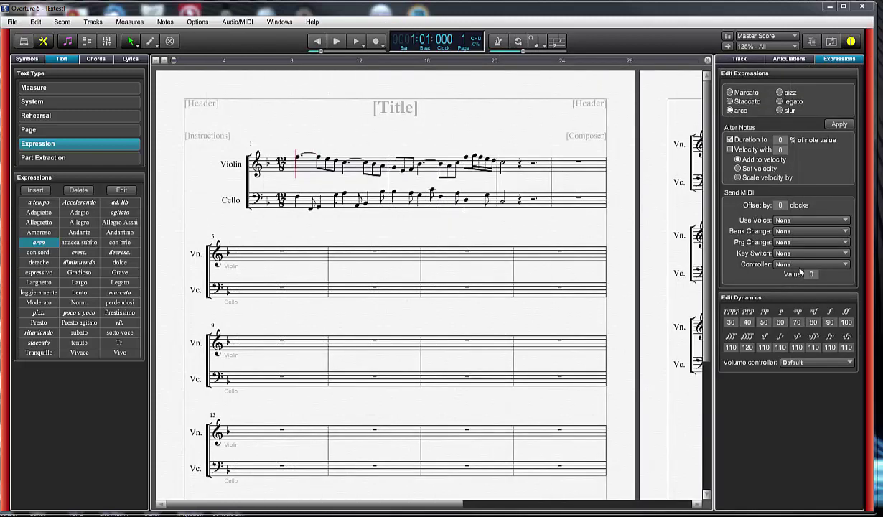
{"action": "left_click", "coordinate": [776, 252]}
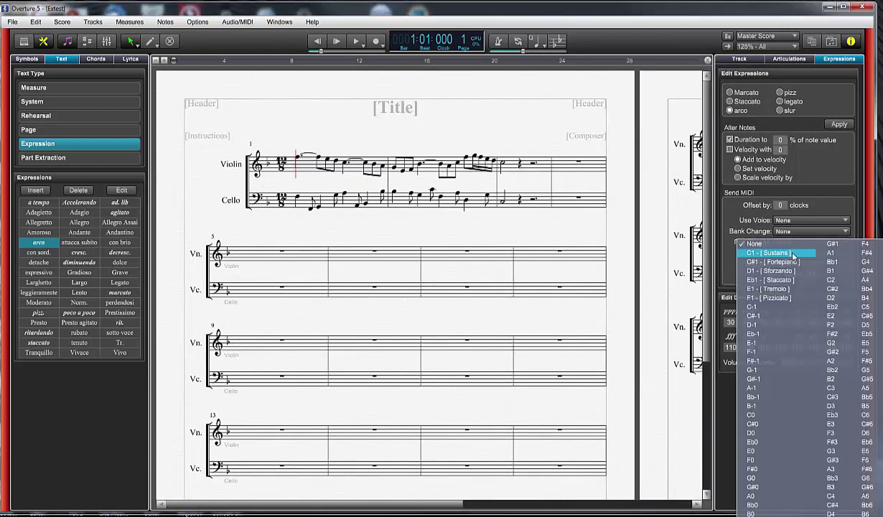
{"action": "left_click", "coordinate": [797, 257]}
{"action": "left_click", "coordinate": [791, 257]}
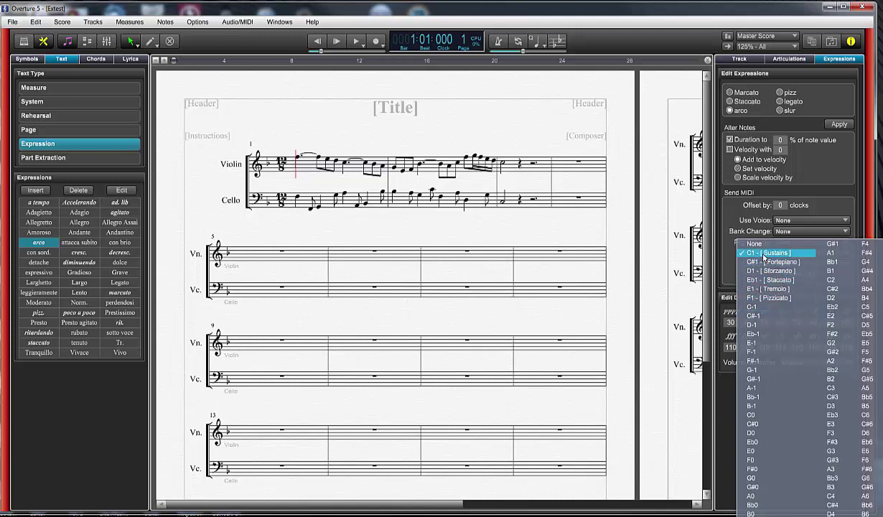
{"action": "left_click", "coordinate": [822, 203]}
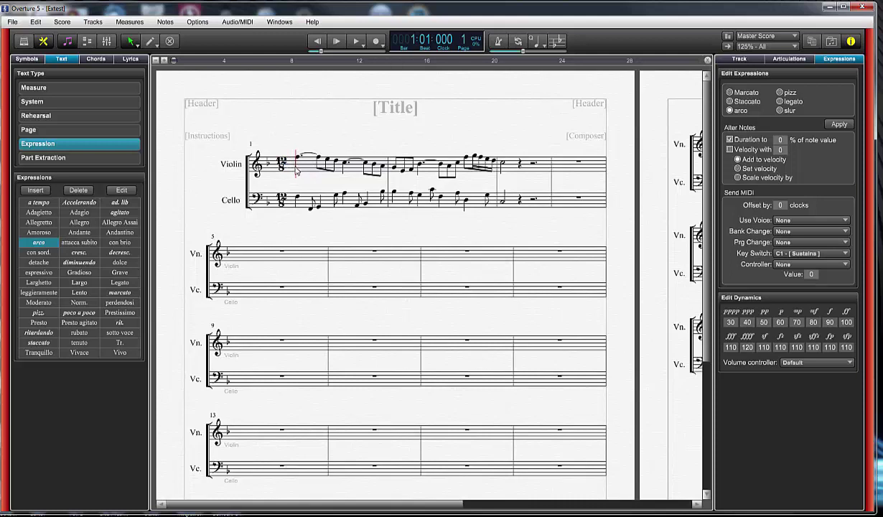
Place an arco expression above the violin's first note and check its playback settings.
{"action": "left_click", "coordinate": [43, 41]}
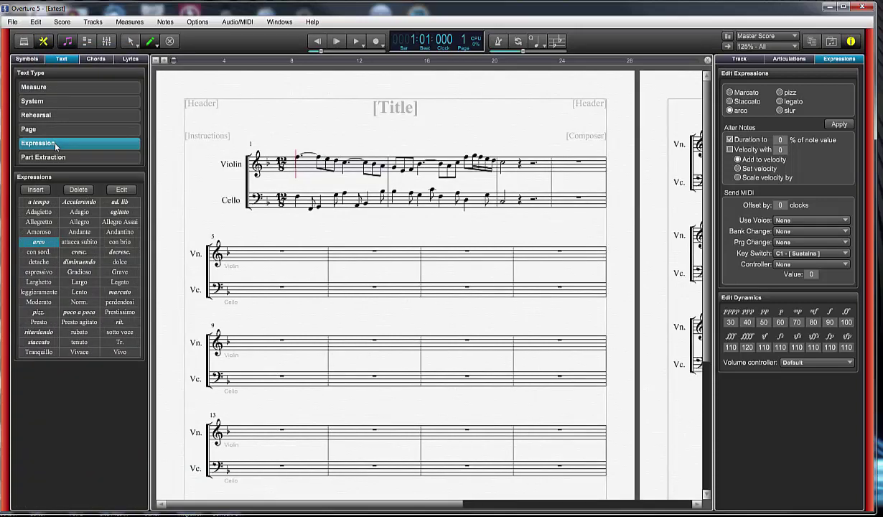
{"action": "left_click", "coordinate": [42, 240]}
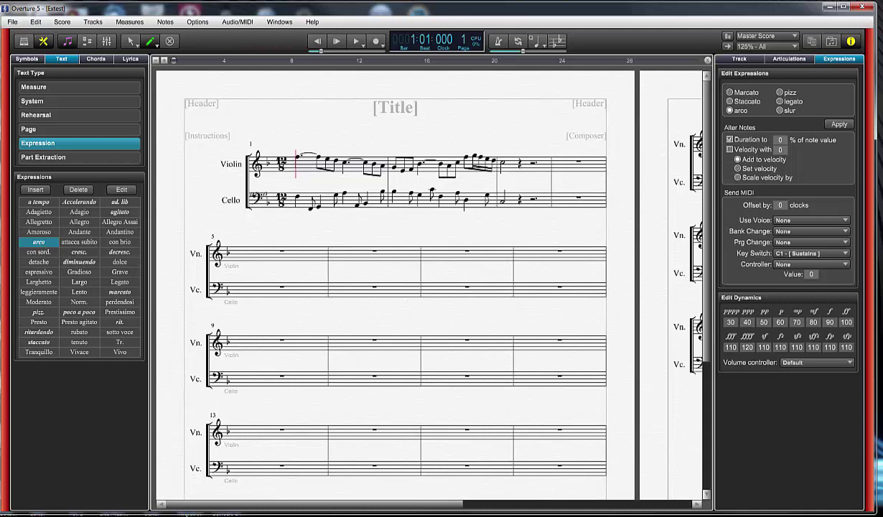
{"action": "left_click", "coordinate": [297, 152]}
{"action": "double_click", "coordinate": [303, 151]}
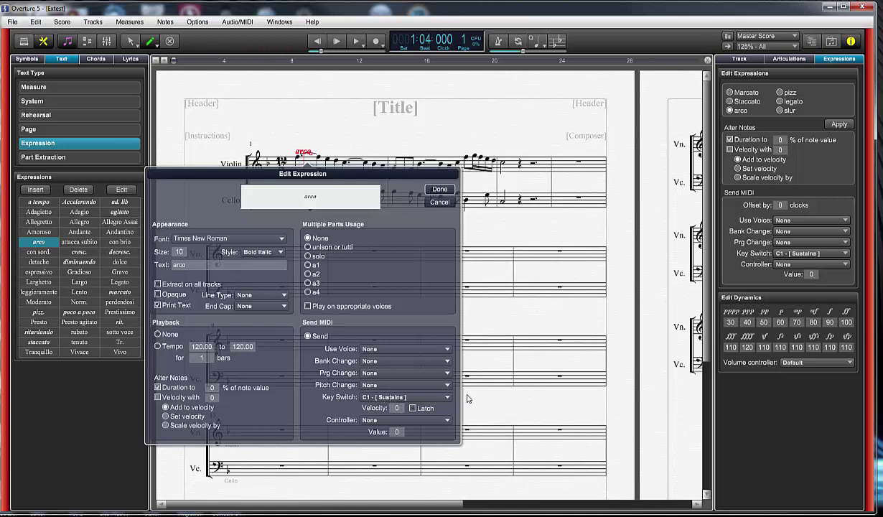
{"action": "left_click", "coordinate": [440, 190]}
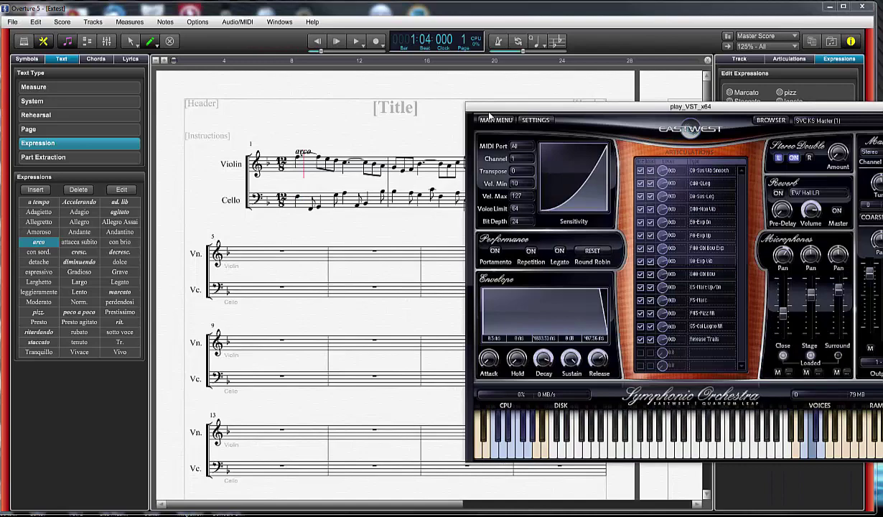
Examine the articulation list in the EastWest Play instrument, moving its window aside when finished.
{"action": "left_click_drag", "start_coordinate": [656, 131], "coordinate": [396, 127]}
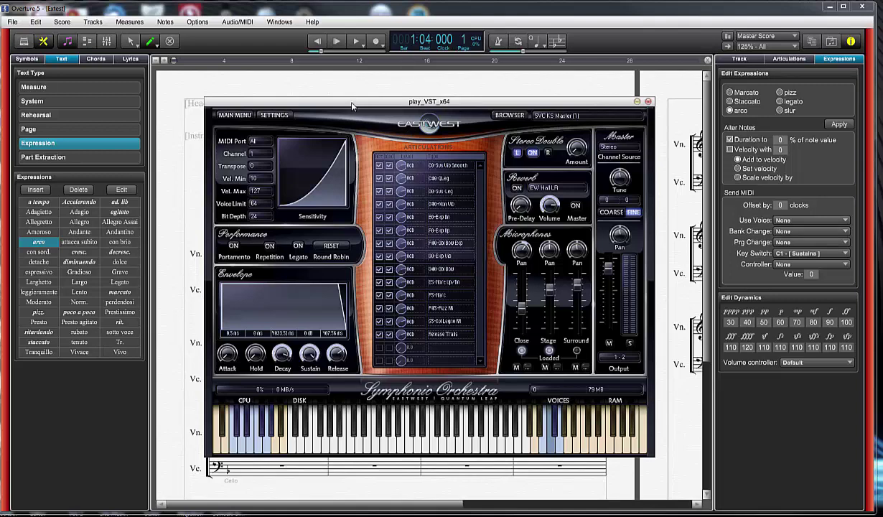
{"action": "left_click_drag", "start_coordinate": [352, 106], "coordinate": [882, 108]}
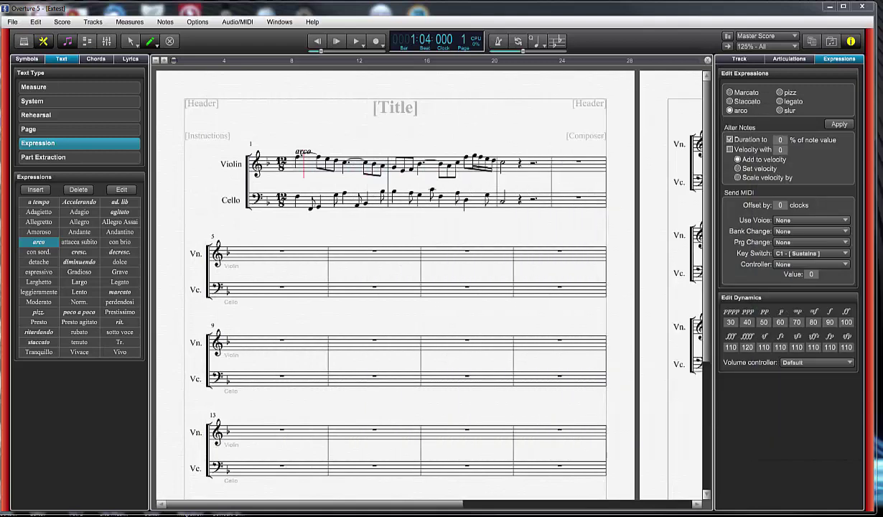
{"action": "left_click", "coordinate": [294, 203]}
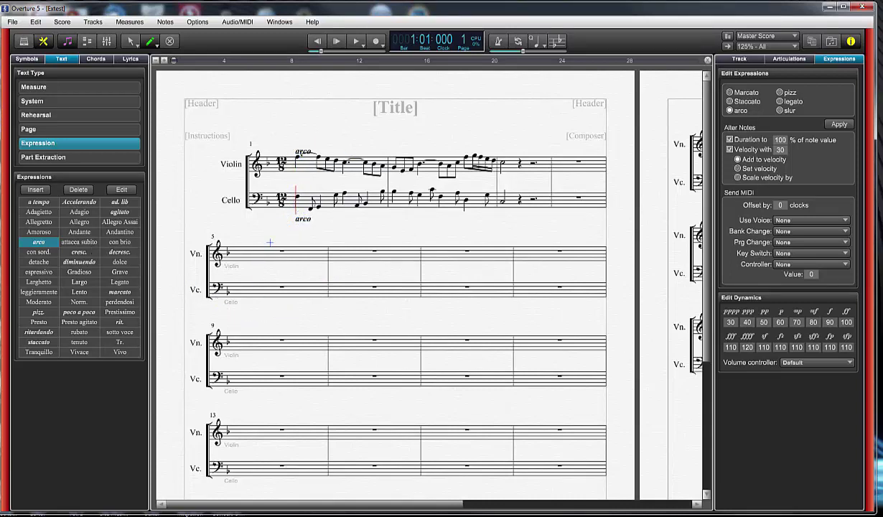
{"action": "key", "text": "Escape"}
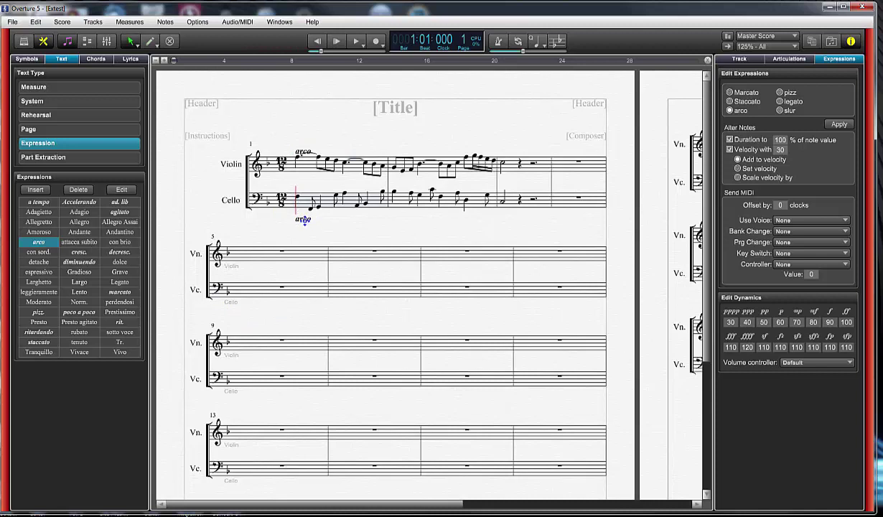
{"action": "left_click", "coordinate": [303, 219]}
{"action": "key", "text": "Delete"}
Set the Cello track's arco key switch to F1 and add an arco expression at the cello's first note.
{"action": "left_click", "coordinate": [783, 243]}
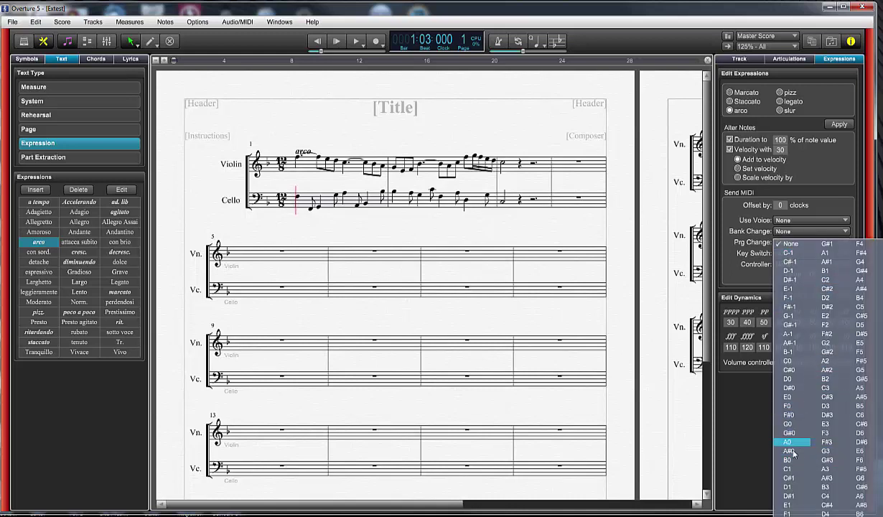
{"action": "left_click", "coordinate": [790, 513]}
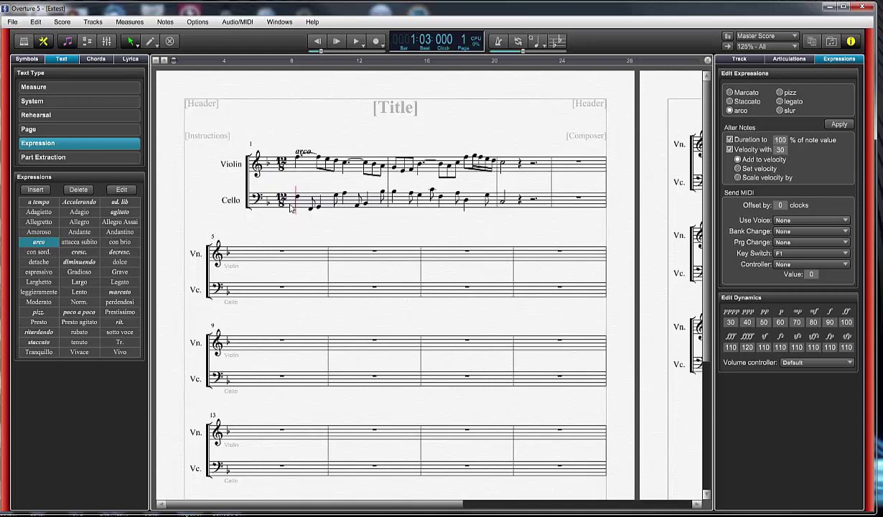
{"action": "right_click", "coordinate": [292, 209]}
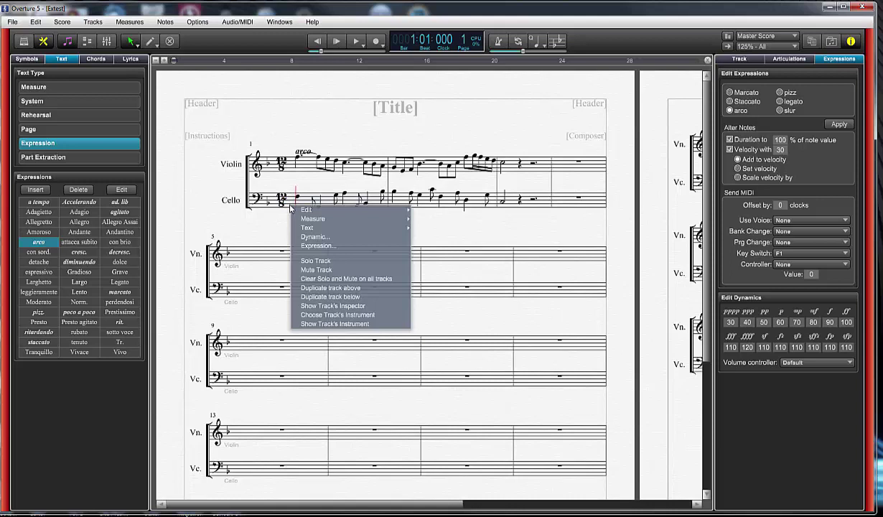
{"action": "left_click", "coordinate": [314, 246]}
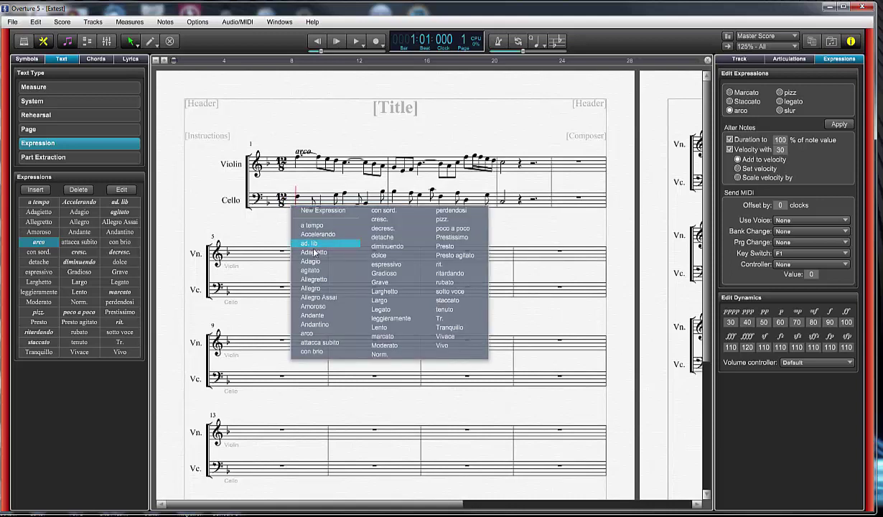
{"action": "left_click", "coordinate": [308, 335]}
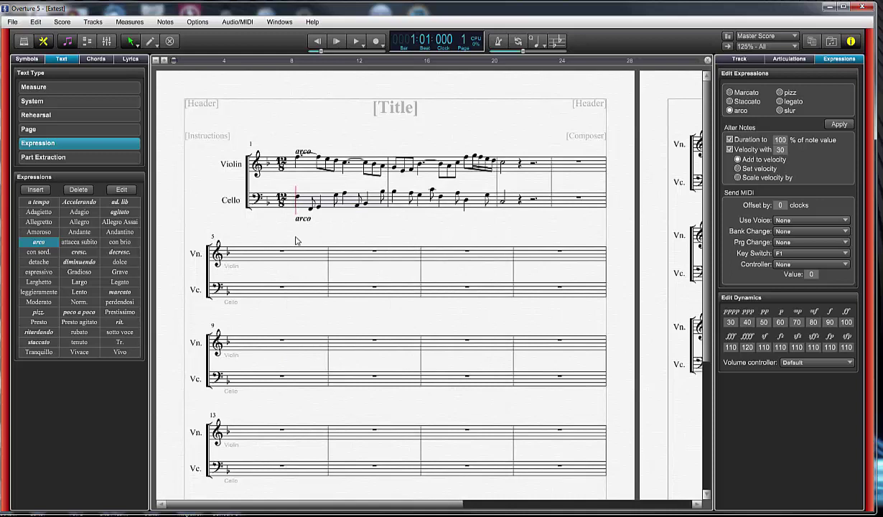
Move the cello's arco marking above its staff and check the marking's playback settings.
{"action": "left_click_drag", "start_coordinate": [302, 219], "coordinate": [302, 189]}
{"action": "double_click", "coordinate": [302, 188]}
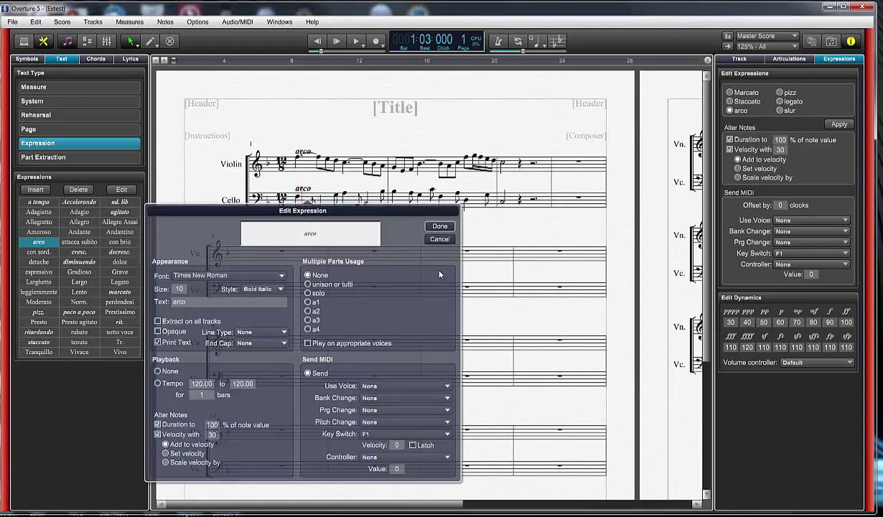
{"action": "left_click", "coordinate": [439, 239]}
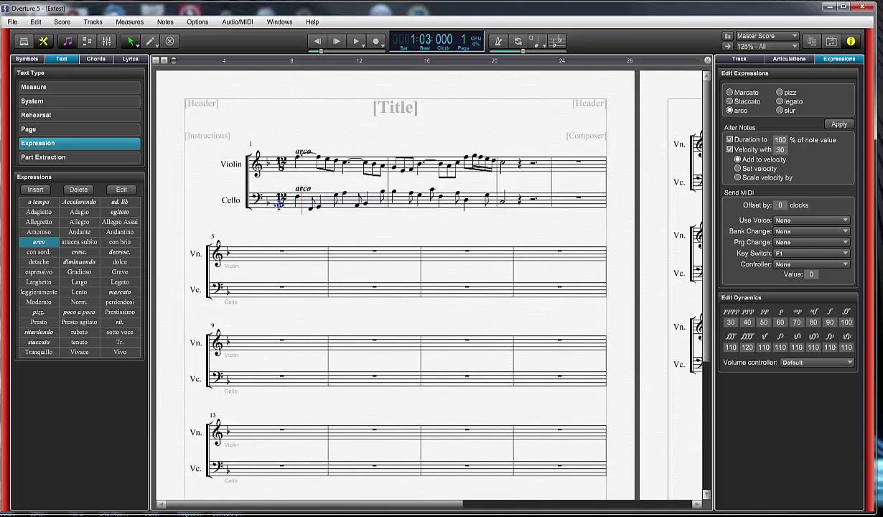
Play the passage with both arco markings from the start and stop playback in measure 3.
{"action": "left_click", "coordinate": [317, 41]}
{"action": "left_click", "coordinate": [357, 42]}
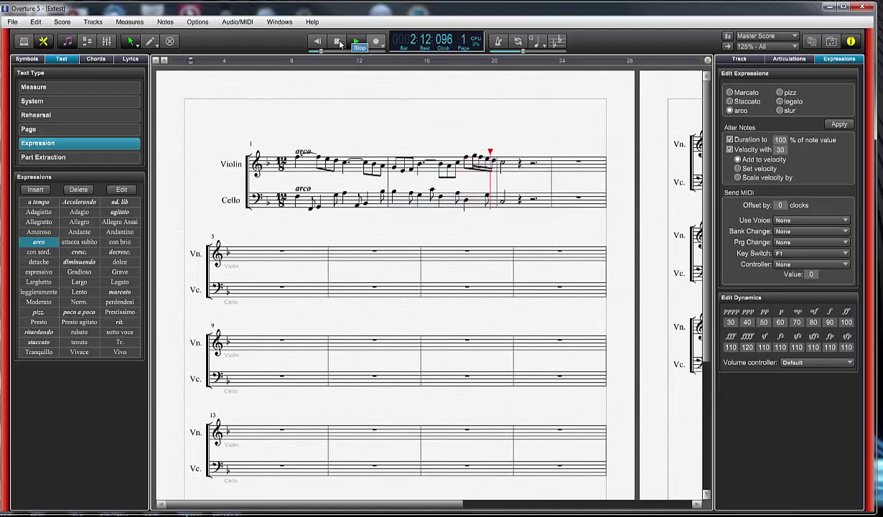
{"action": "left_click", "coordinate": [339, 42]}
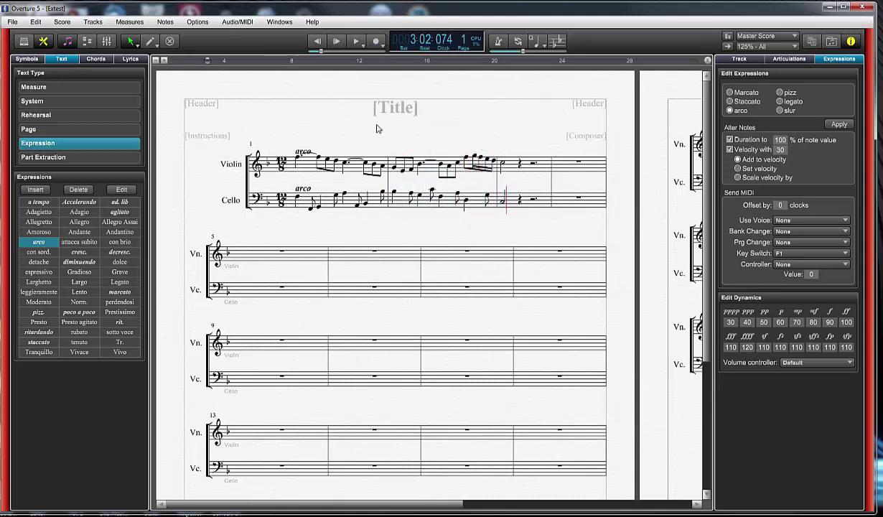
Move the violin's arco marking slightly higher above its staff.
{"action": "left_click", "coordinate": [303, 150]}
{"action": "left_click", "coordinate": [290, 142]}
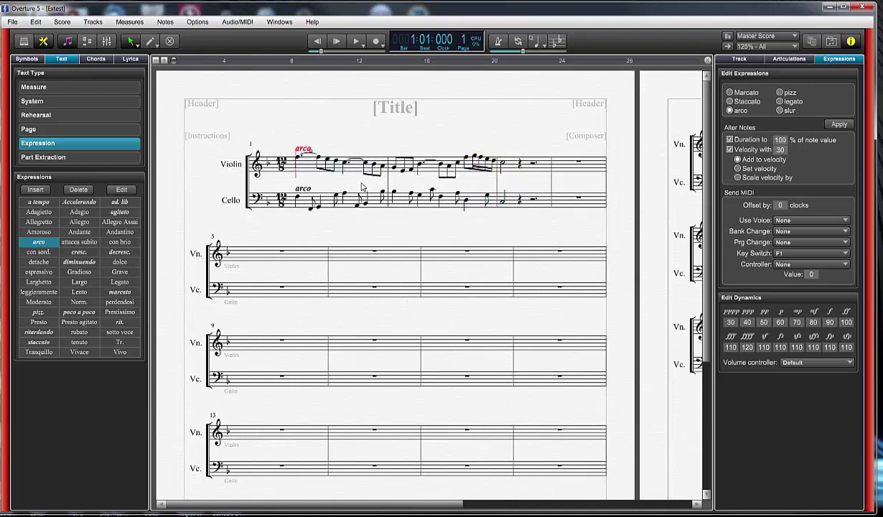
Review the stored definition of the arco expression, including its key switch and velocity settings.
{"action": "left_click", "coordinate": [45, 242]}
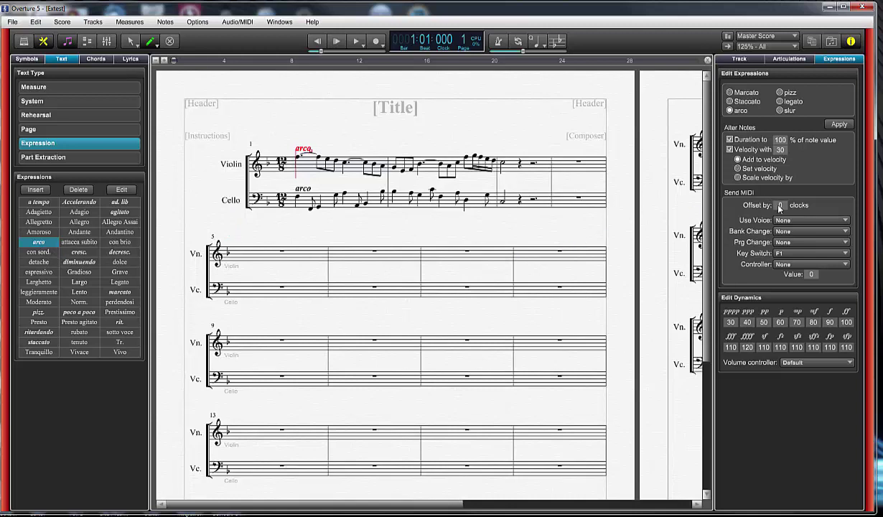
{"action": "double_click", "coordinate": [36, 244]}
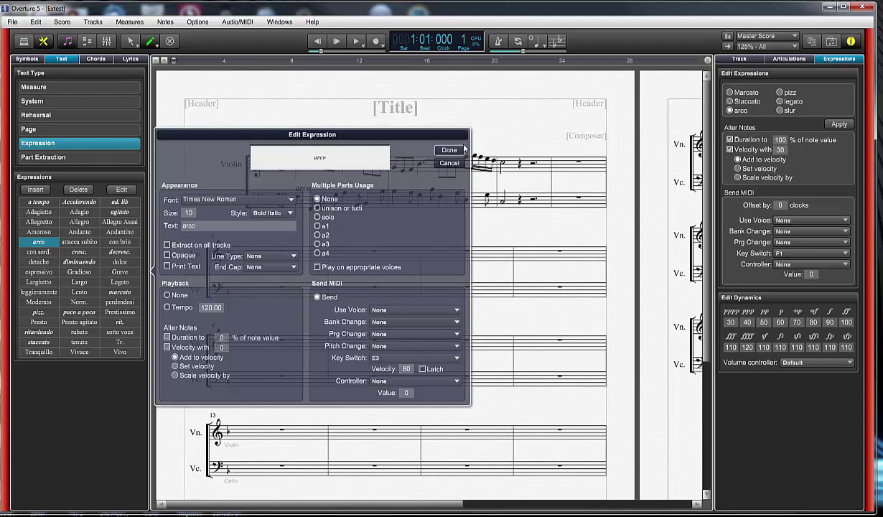
{"action": "left_click", "coordinate": [439, 151]}
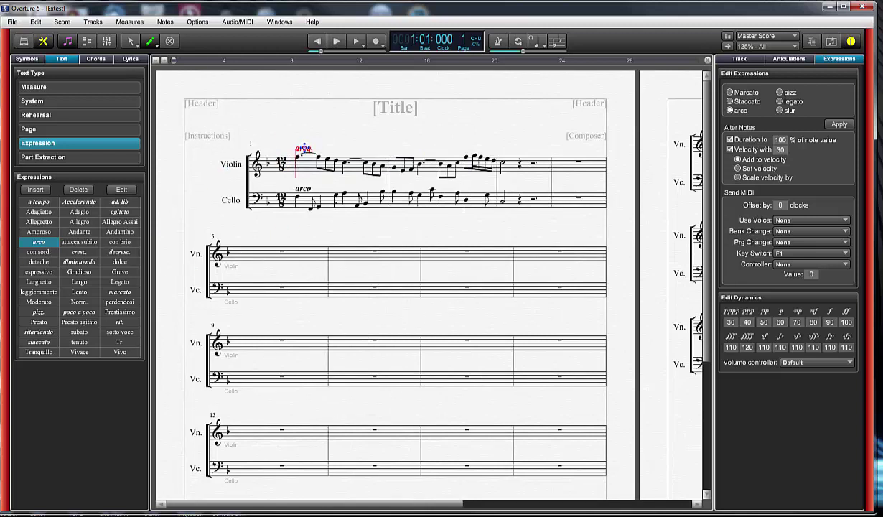
Check the violin arco marking's key switch, move the marking onto the cello staff in measure 2, and check its playback settings there.
{"action": "double_click", "coordinate": [303, 148]}
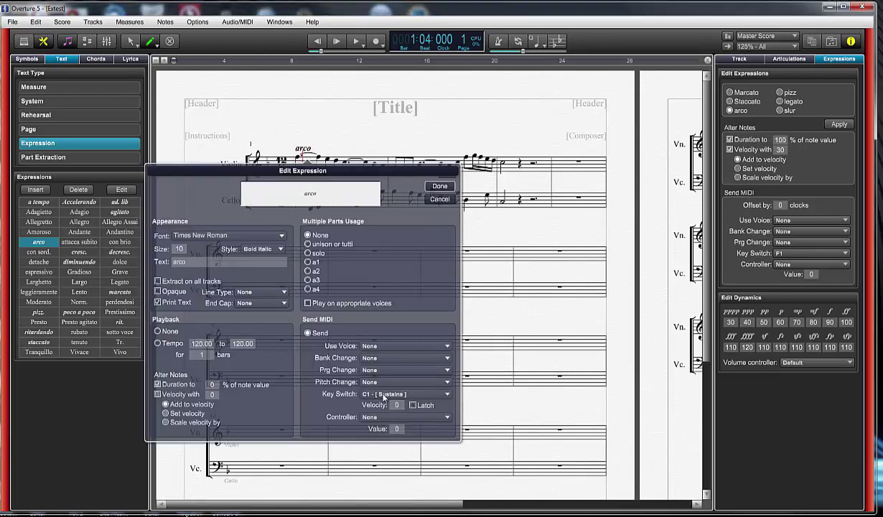
{"action": "left_click", "coordinate": [438, 200]}
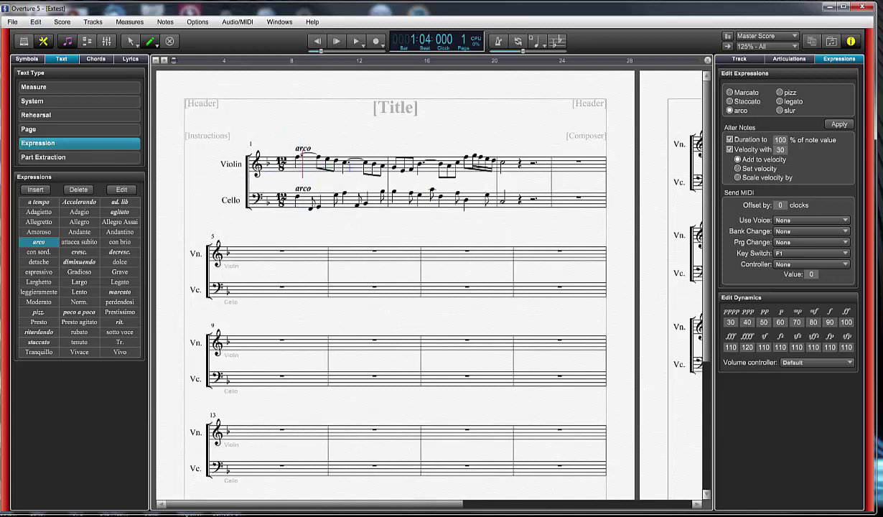
{"action": "left_click_drag", "start_coordinate": [304, 148], "coordinate": [410, 197]}
{"action": "left_click", "coordinate": [388, 183]}
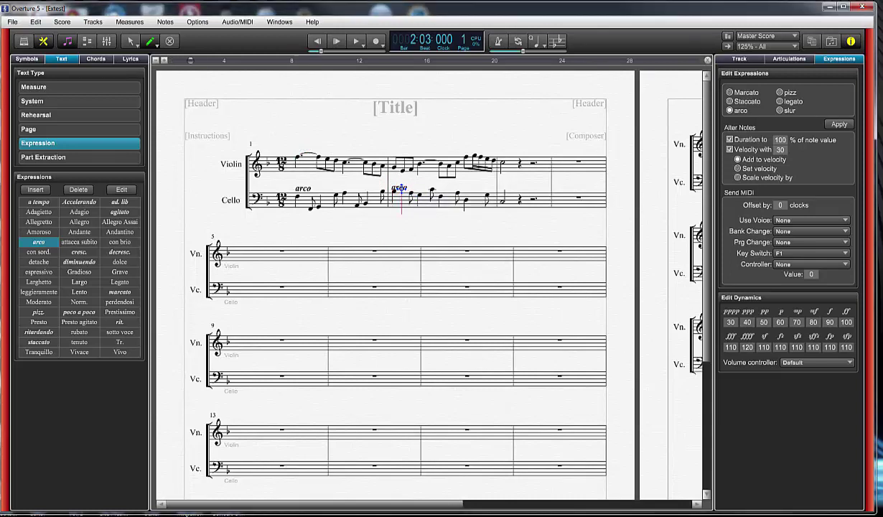
{"action": "double_click", "coordinate": [400, 188]}
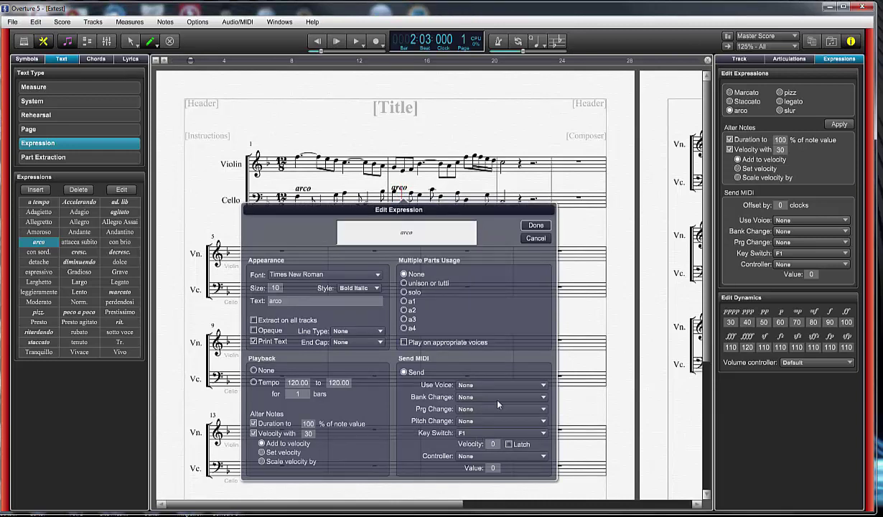
{"action": "left_click", "coordinate": [533, 226]}
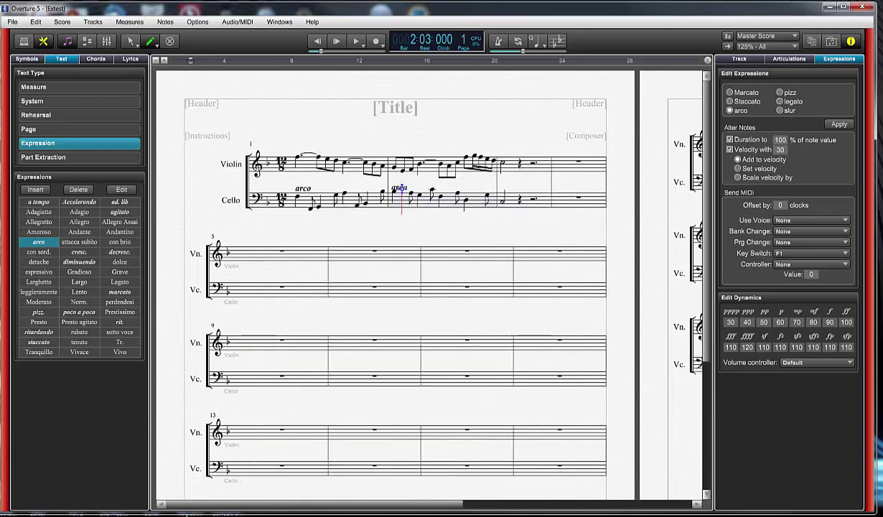
Move the arco marking from the cello's measure 2 to above the violin's first note and fine-tune its position.
{"action": "left_click_drag", "start_coordinate": [397, 188], "coordinate": [299, 148]}
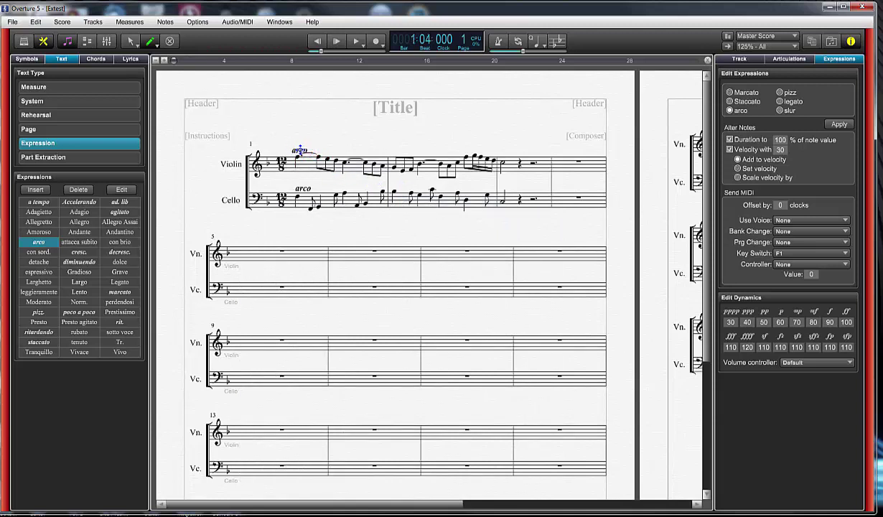
{"action": "left_click", "coordinate": [296, 154]}
{"action": "left_click_drag", "start_coordinate": [302, 151], "coordinate": [293, 147]}
{"action": "left_click_drag", "start_coordinate": [304, 149], "coordinate": [300, 154]}
{"action": "mouse_move", "coordinate": [305, 146]}
{"action": "left_mouse_down"}
{"action": "mouse_move", "coordinate": [296, 146]}
{"action": "mouse_move", "coordinate": [303, 151]}
{"action": "left_mouse_up"}
Add an arco marking above the violin staff at the start of measure 2 and check its playback settings.
{"action": "left_click", "coordinate": [397, 153]}
{"action": "double_click", "coordinate": [399, 152]}
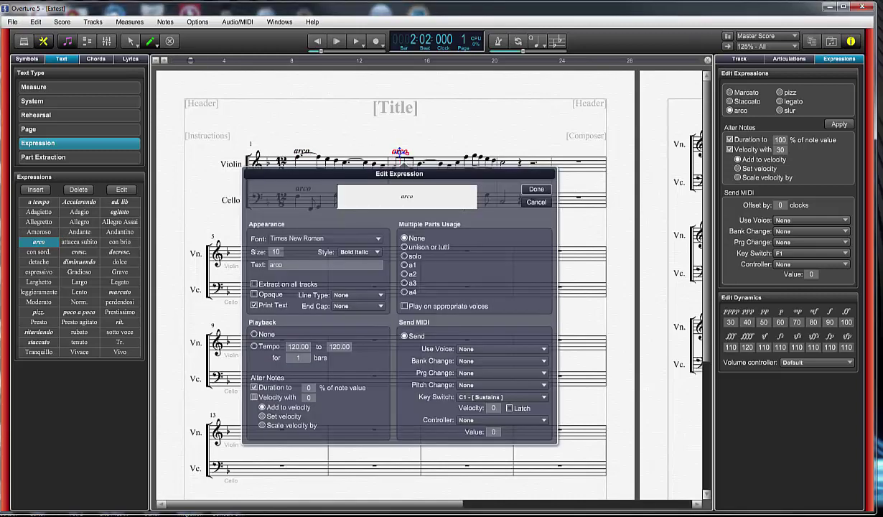
{"action": "left_click", "coordinate": [539, 204]}
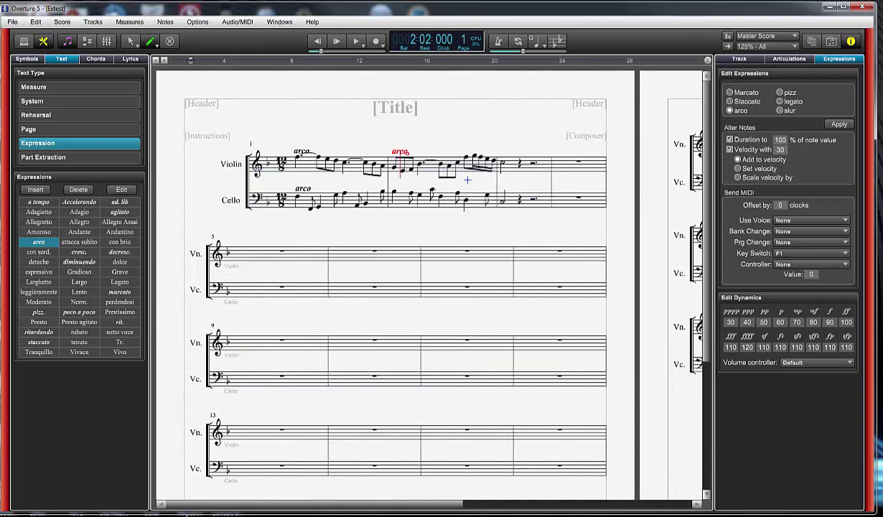
Set the key switch of the violin's measure 2 arco marking to A1 and check the stored setting.
{"action": "left_click", "coordinate": [402, 154]}
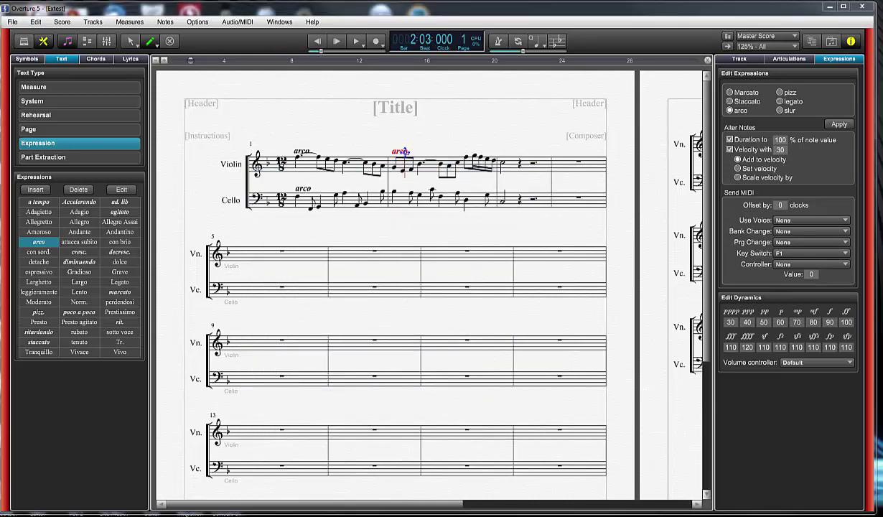
{"action": "double_click", "coordinate": [404, 151]}
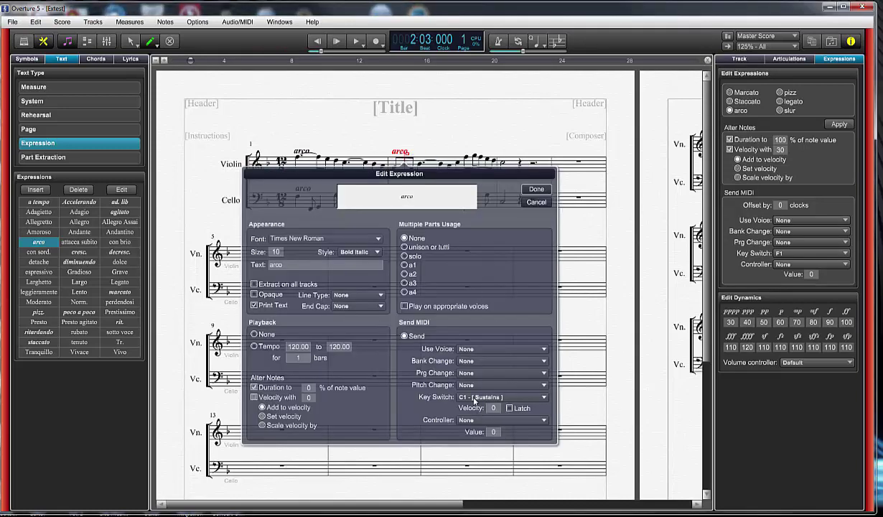
{"action": "left_click", "coordinate": [474, 399]}
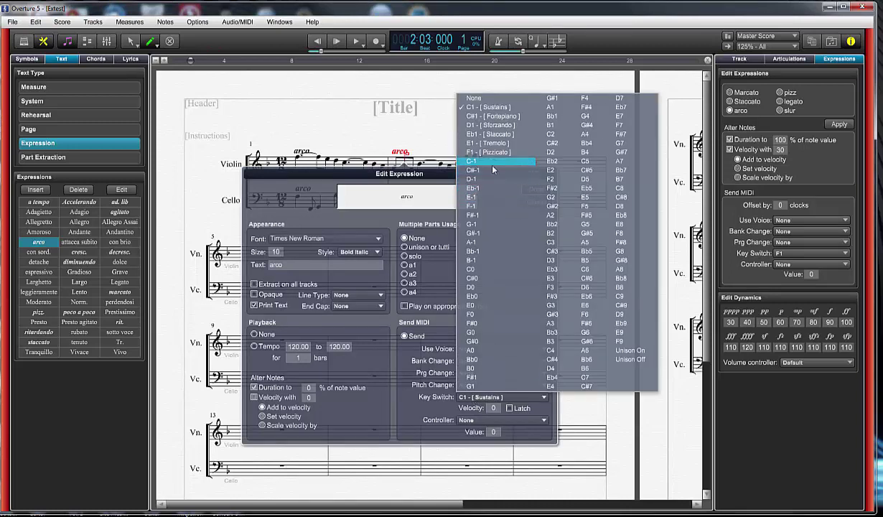
{"action": "left_click", "coordinate": [551, 107]}
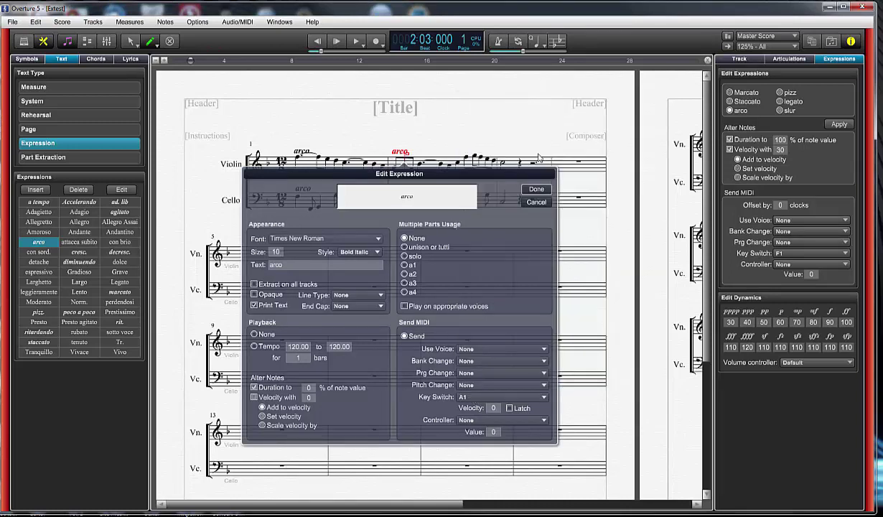
{"action": "left_click", "coordinate": [540, 192]}
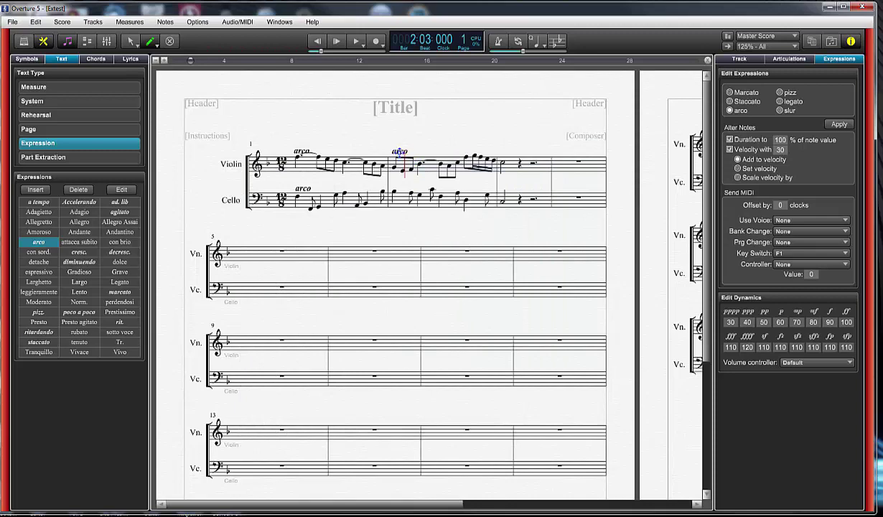
{"action": "left_click", "coordinate": [399, 152]}
{"action": "double_click", "coordinate": [399, 152]}
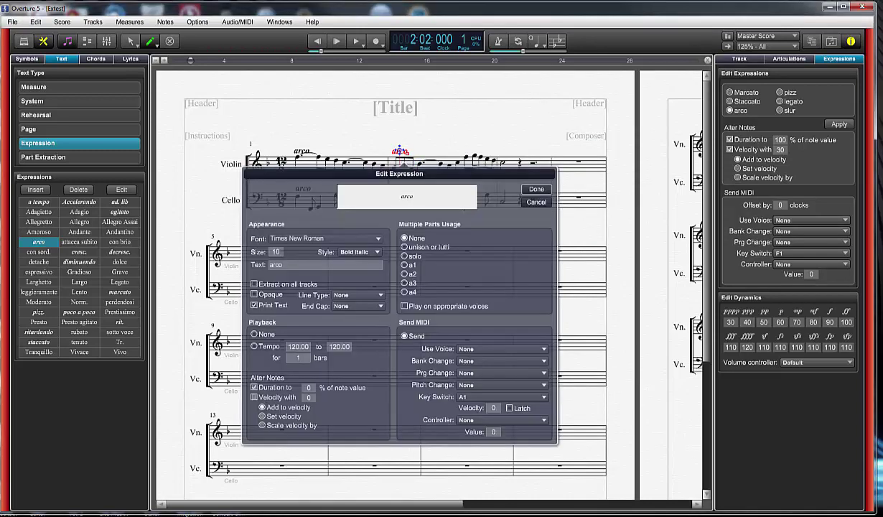
{"action": "left_click", "coordinate": [537, 203]}
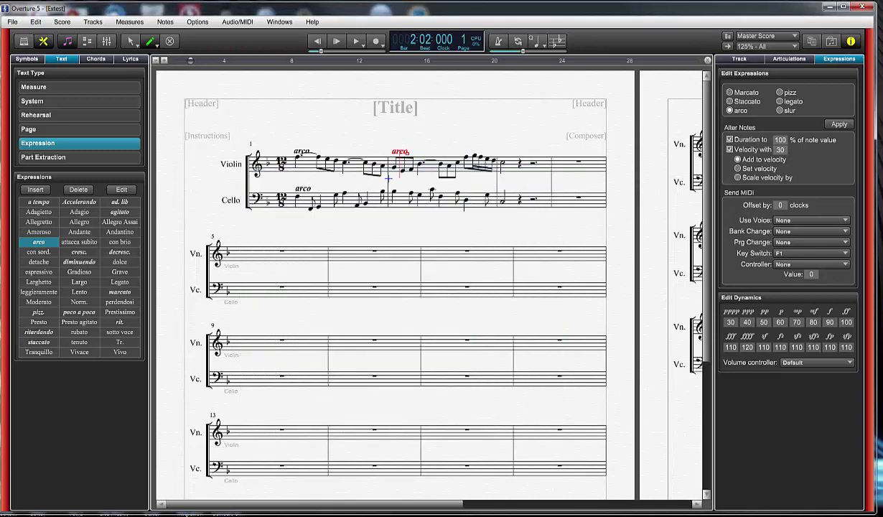
Add another arco marking above the violin's sixteenth notes near the end of measure 2 and check its key switch.
{"action": "left_click", "coordinate": [40, 242]}
{"action": "left_click", "coordinate": [472, 147]}
{"action": "double_click", "coordinate": [473, 146]}
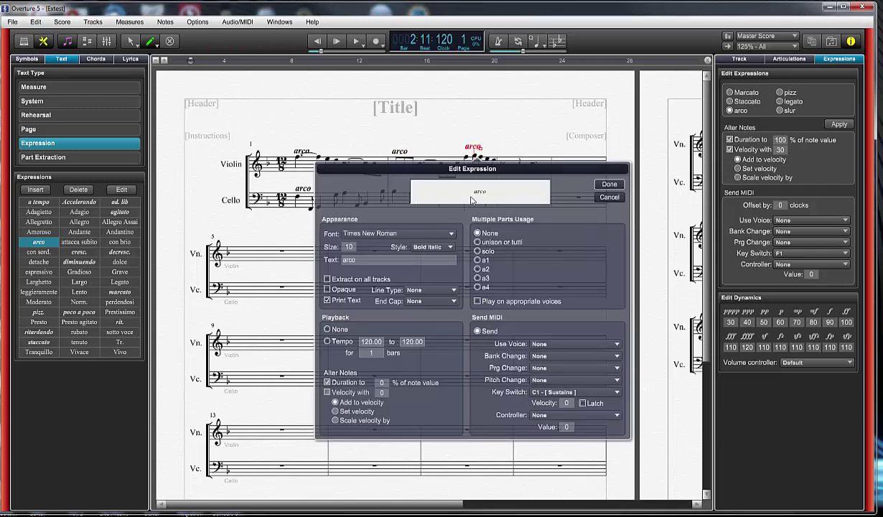
{"action": "left_click", "coordinate": [610, 199]}
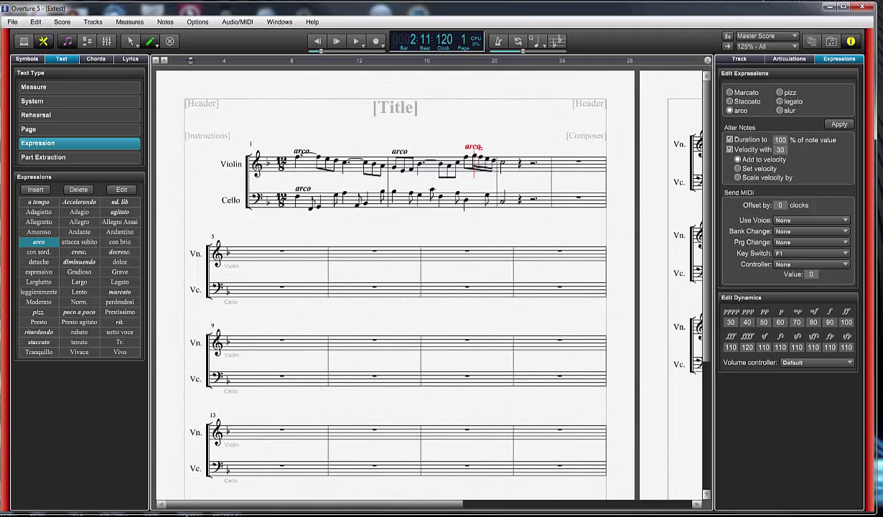
Bring the violin's Kontakt window into view, examine its articulation key switches, and close it.
{"action": "left_click_drag", "start_coordinate": [882, 172], "coordinate": [357, 70]}
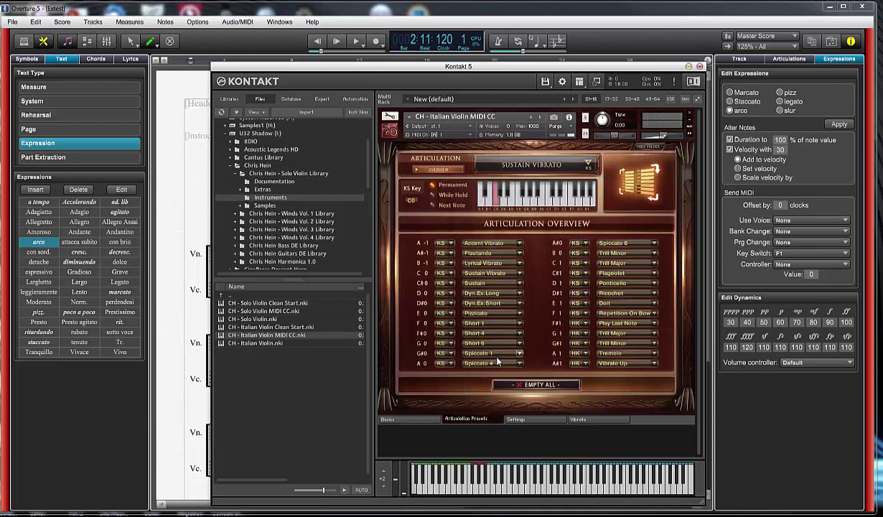
{"action": "left_click", "coordinate": [688, 66]}
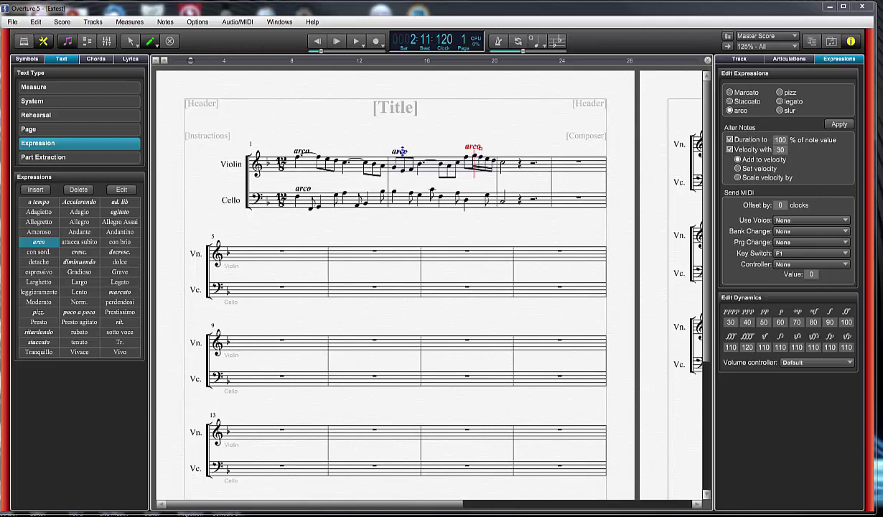
Delete the arco marking at the start of the violin's measure 2 and move the later one into its place.
{"action": "left_click", "coordinate": [400, 151]}
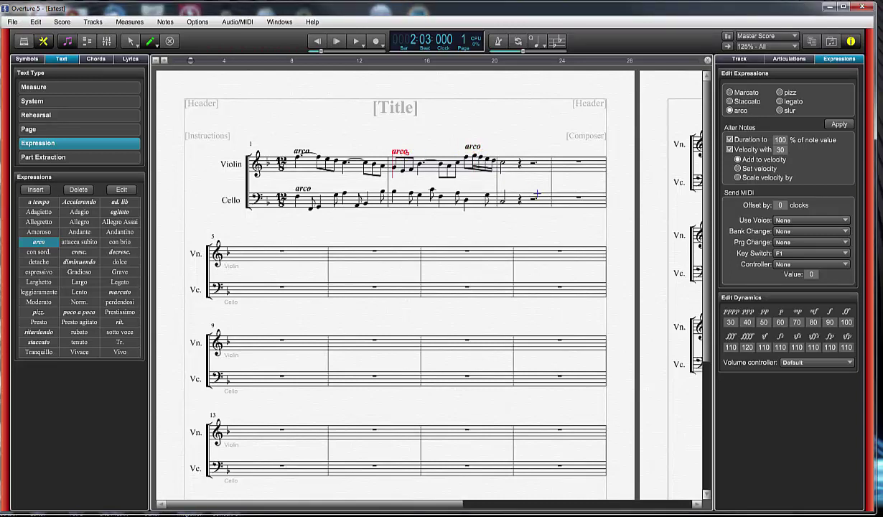
{"action": "key", "text": "Delete"}
{"action": "left_click_drag", "start_coordinate": [472, 146], "coordinate": [402, 151]}
Set the key switch of the violin's arco marking at the start of measure 2 to C2.
{"action": "double_click", "coordinate": [400, 151]}
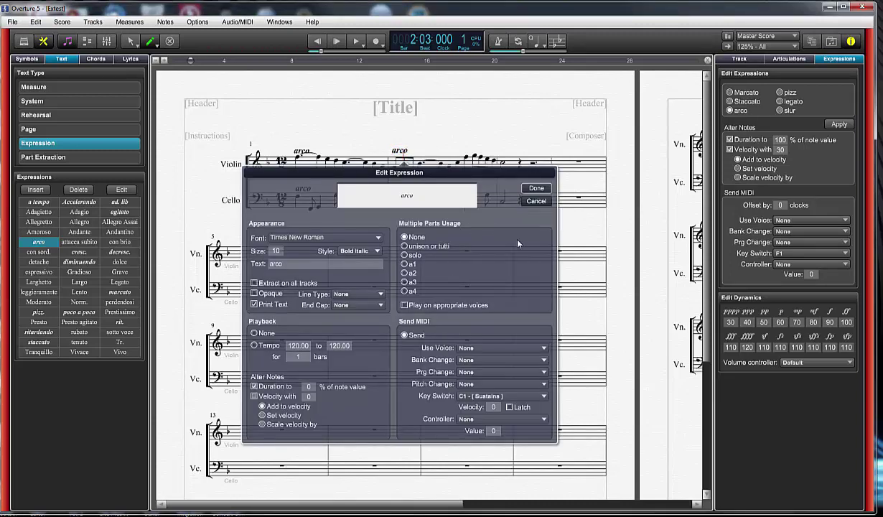
{"action": "left_click", "coordinate": [461, 396]}
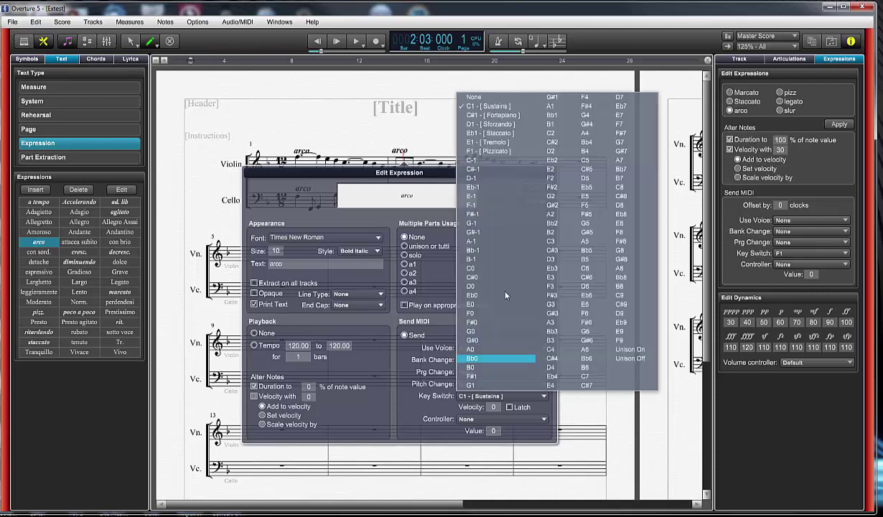
{"action": "left_click", "coordinate": [551, 133]}
{"action": "left_click", "coordinate": [536, 189]}
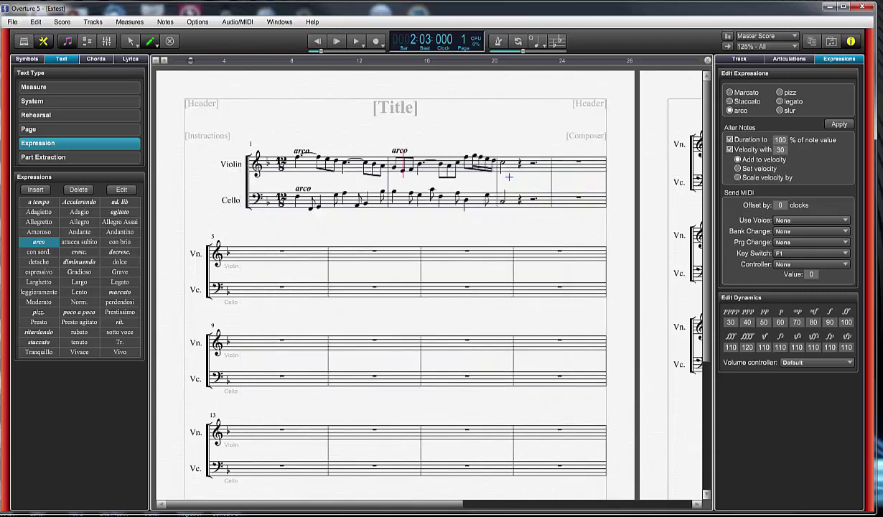
{"action": "left_click", "coordinate": [402, 150]}
{"action": "left_click", "coordinate": [467, 151]}
{"action": "key", "text": "Escape"}
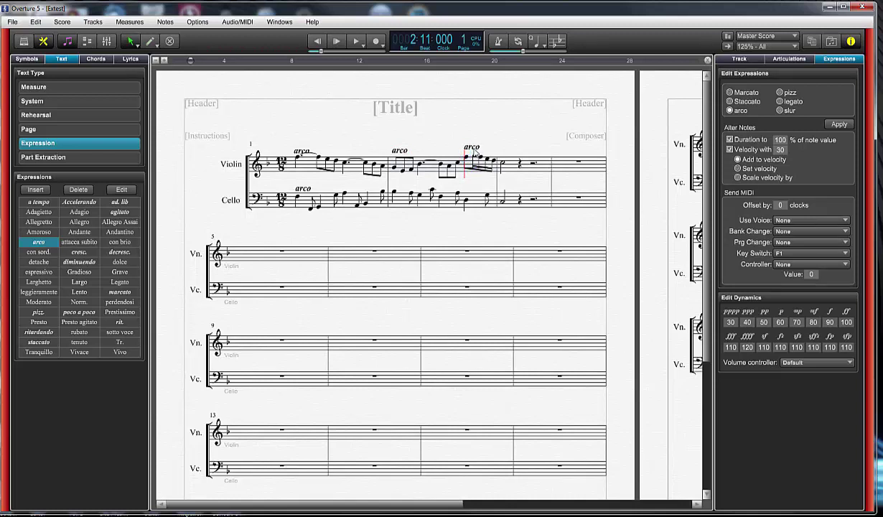
{"action": "left_click", "coordinate": [472, 148]}
{"action": "key", "text": "Delete"}
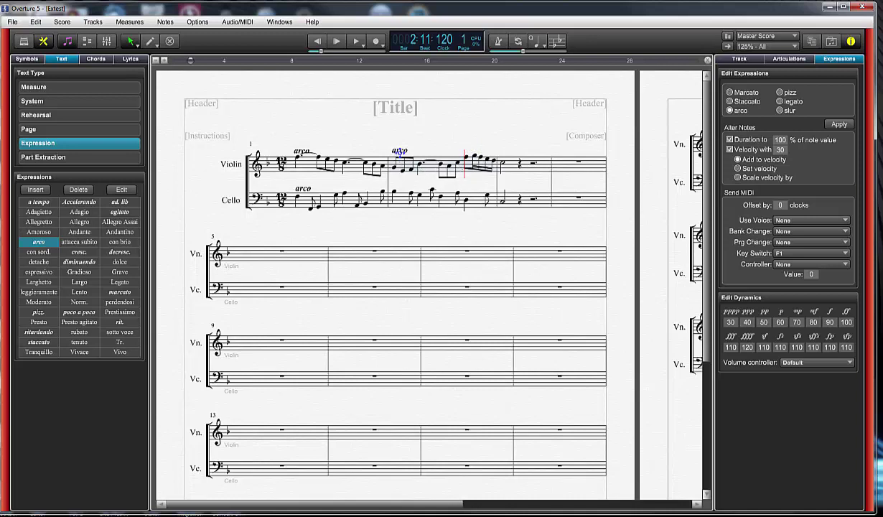
Copy the violin's customised measure 2 arco marking to the end of that measure and check the copy's key switch.
{"action": "left_click", "coordinate": [400, 151]}
{"action": "left_click", "coordinate": [447, 154]}
{"action": "key", "text": "ctrl+v"}
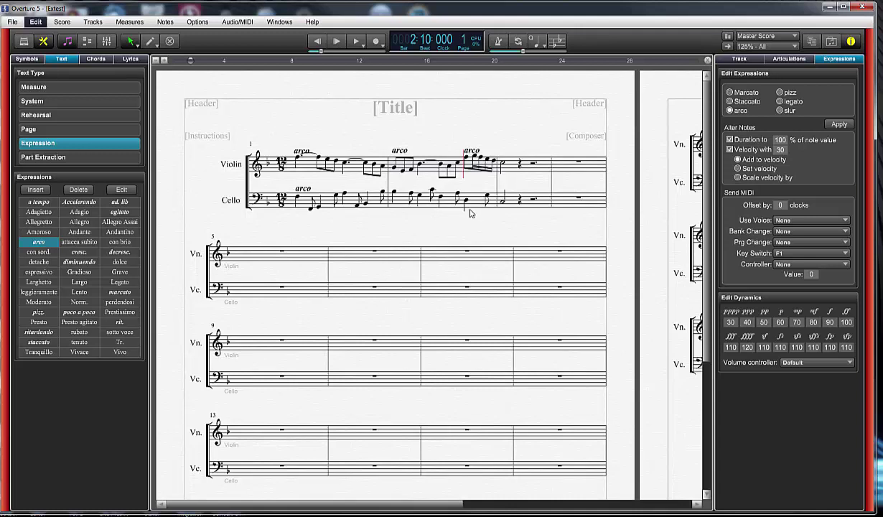
{"action": "double_click", "coordinate": [470, 149]}
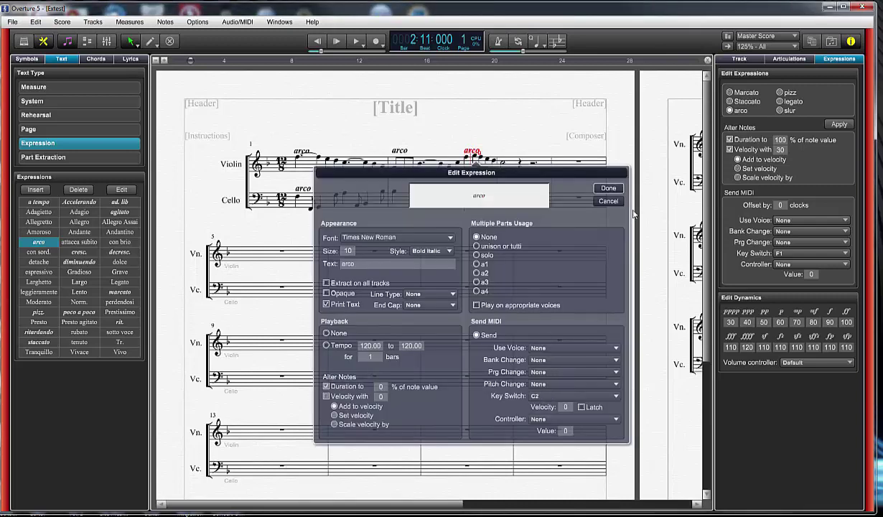
{"action": "left_click", "coordinate": [603, 188]}
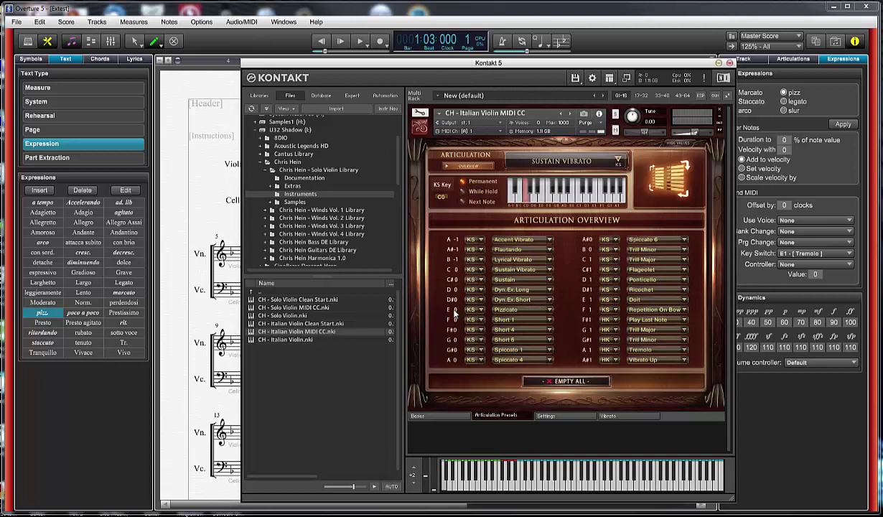
Compare the pizz key switch of the violin and cello tracks with the articulations of their instruments.
{"action": "left_click", "coordinate": [415, 58]}
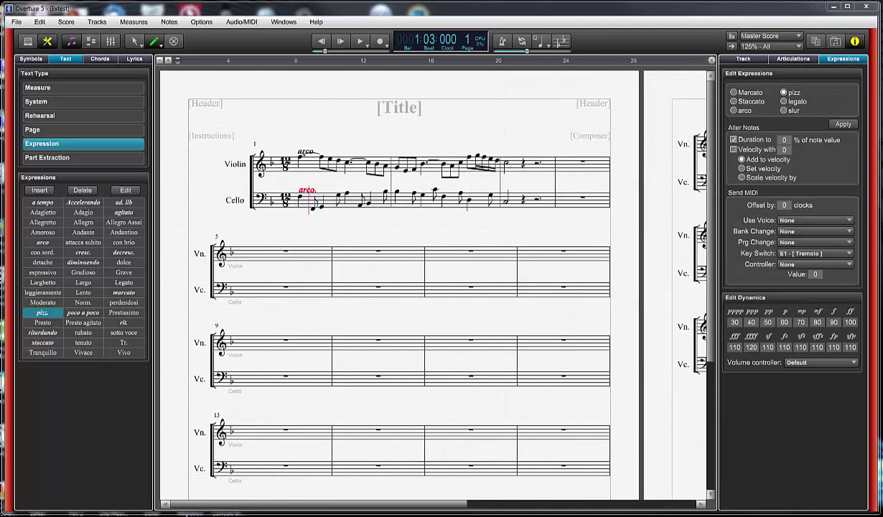
{"action": "left_click", "coordinate": [292, 170]}
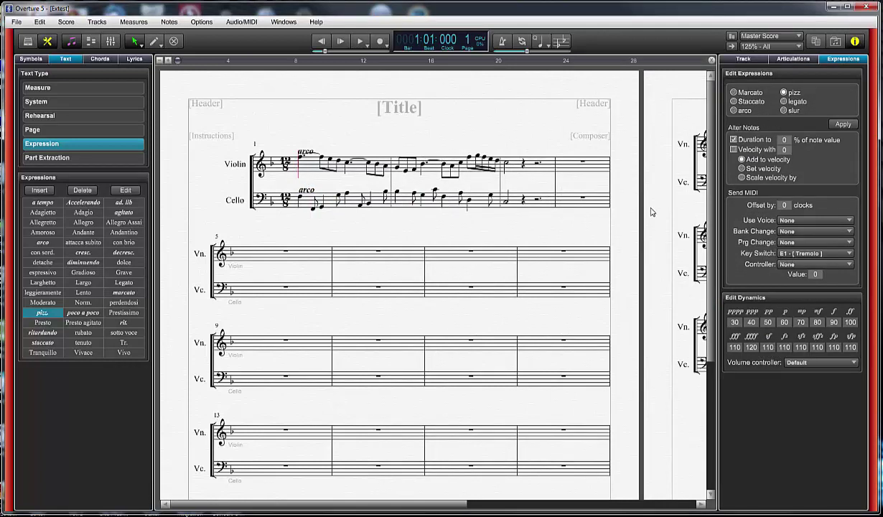
{"action": "left_click", "coordinate": [296, 208]}
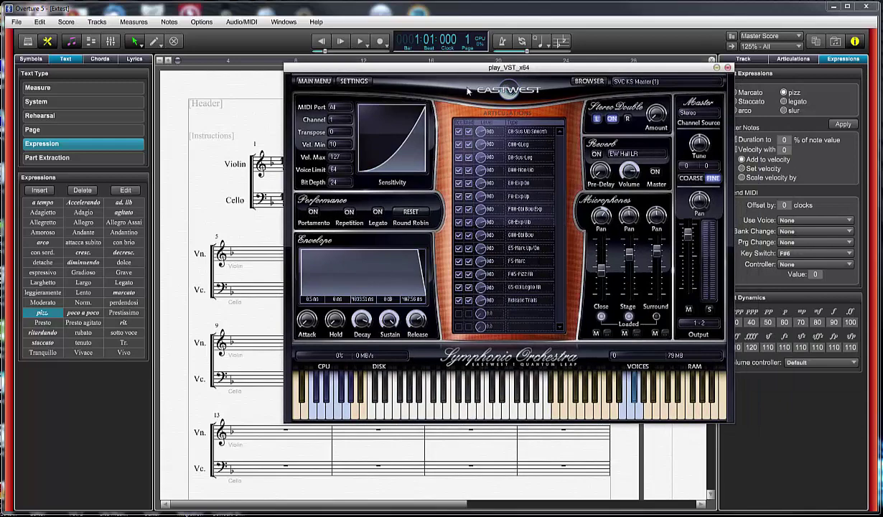
{"action": "key", "text": "Escape"}
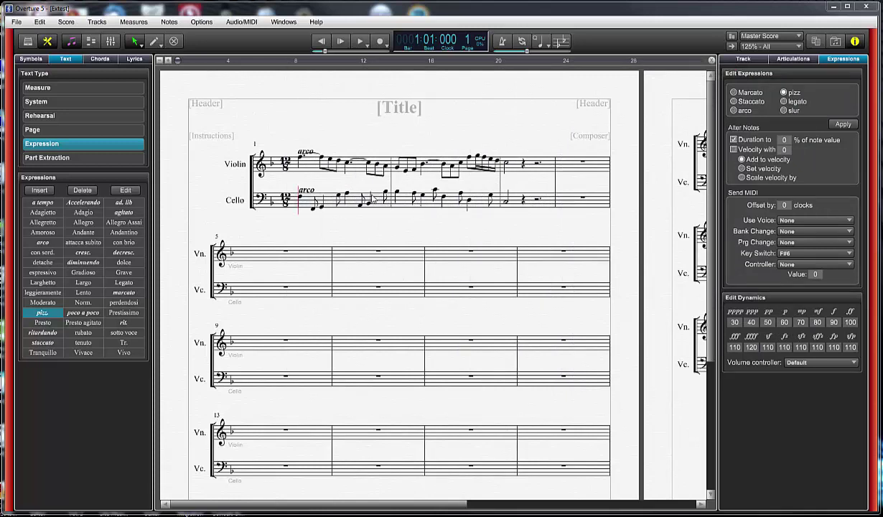
Add a pizz. expression above the cello staff near the end of measure 1.
{"action": "right_click", "coordinate": [352, 189]}
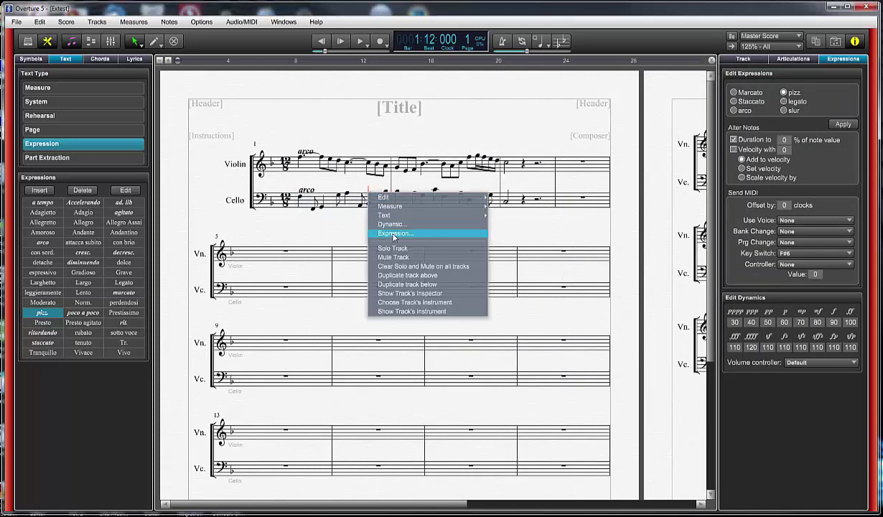
{"action": "left_click", "coordinate": [380, 230]}
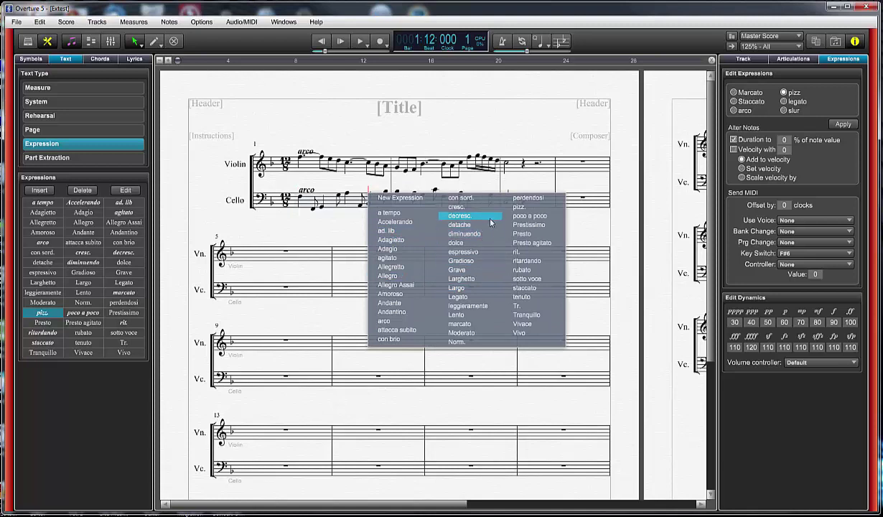
{"action": "left_click", "coordinate": [518, 207]}
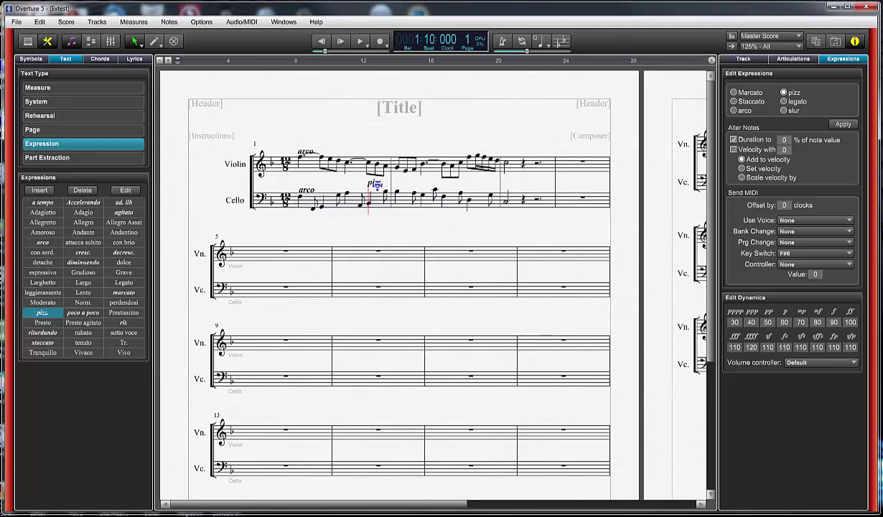
Nudge the cello's pizz. marking slightly earlier and add a pizz. expression above the violin staff in the middle of measure 1.
{"action": "left_click_drag", "start_coordinate": [375, 183], "coordinate": [373, 187]}
{"action": "right_click", "coordinate": [346, 160]}
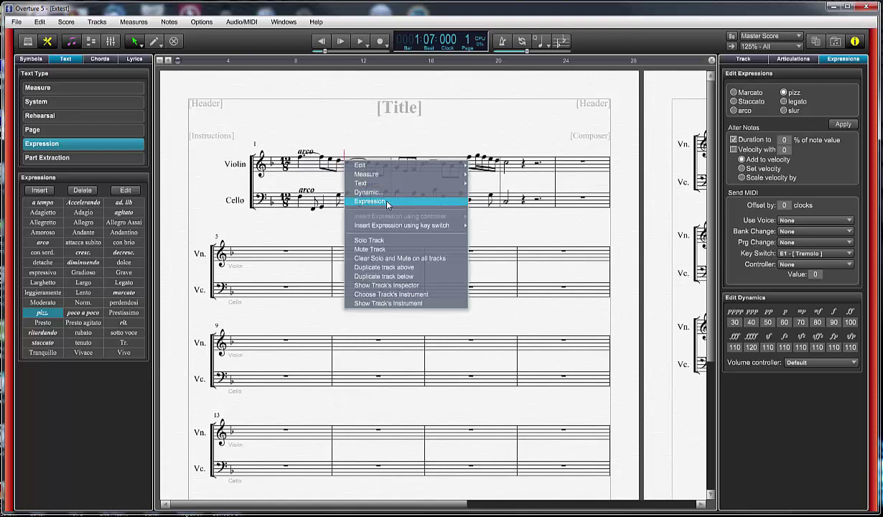
{"action": "left_click", "coordinate": [373, 198]}
{"action": "left_click", "coordinate": [495, 175]}
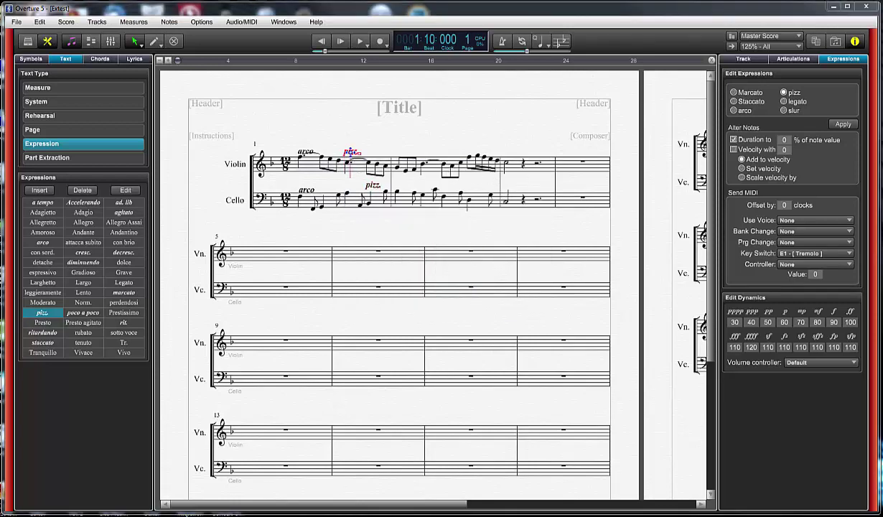
Check the key switches assigned to the violin's and the cello's pizz. markings in measure 1.
{"action": "double_click", "coordinate": [353, 153]}
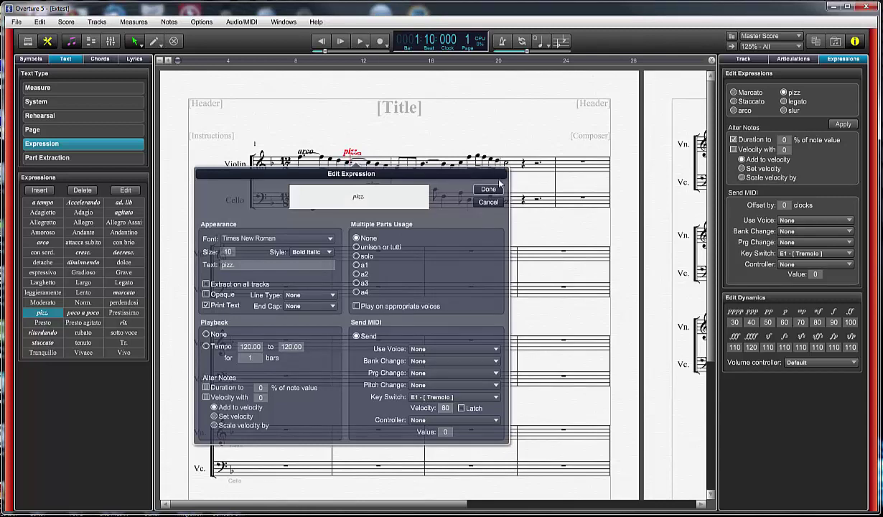
{"action": "left_click", "coordinate": [478, 190]}
{"action": "left_click", "coordinate": [374, 184]}
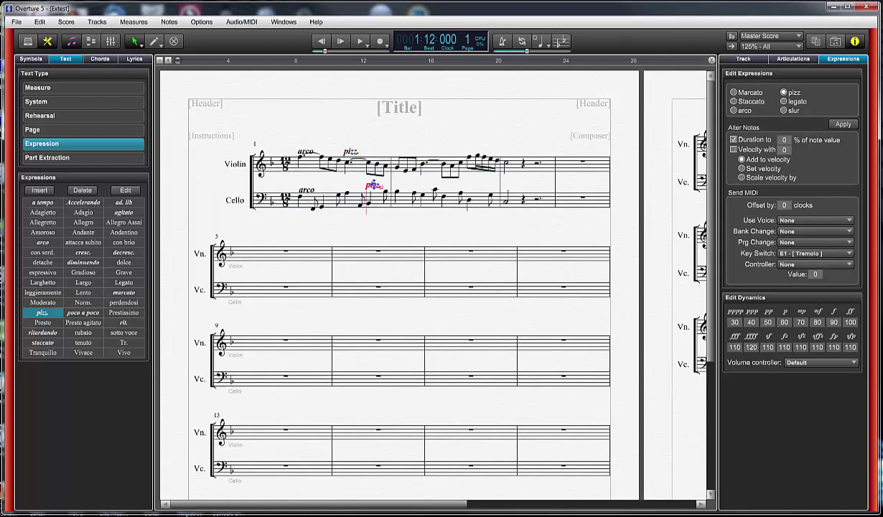
{"action": "double_click", "coordinate": [373, 186]}
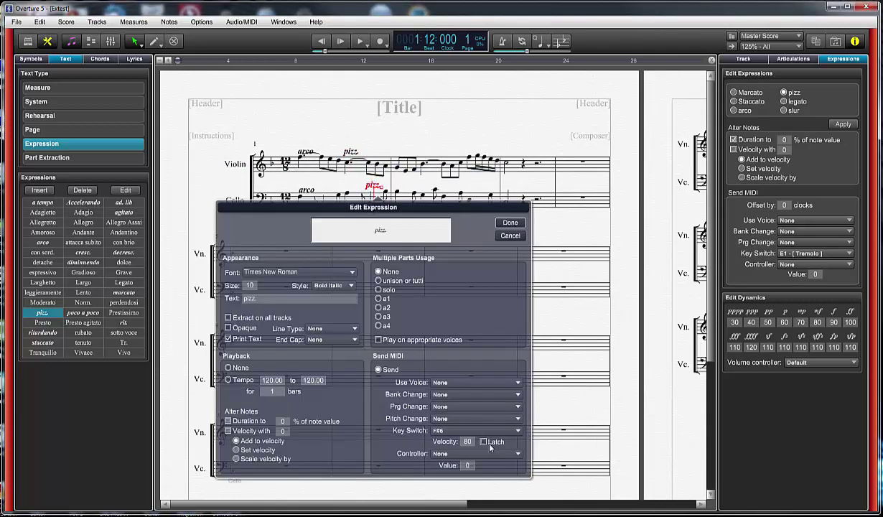
{"action": "left_click", "coordinate": [504, 224]}
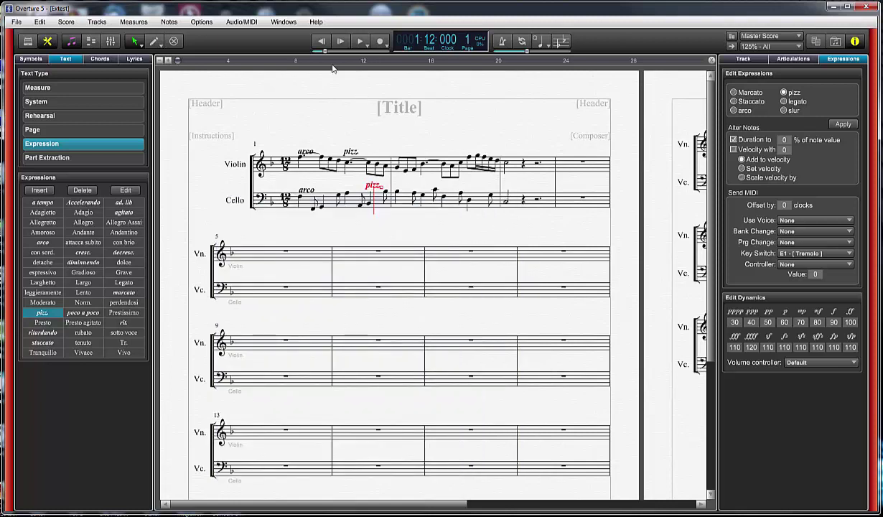
Play the score from the beginning into measure 2 to hear the changes from arco to pizz.
{"action": "left_click", "coordinate": [321, 41]}
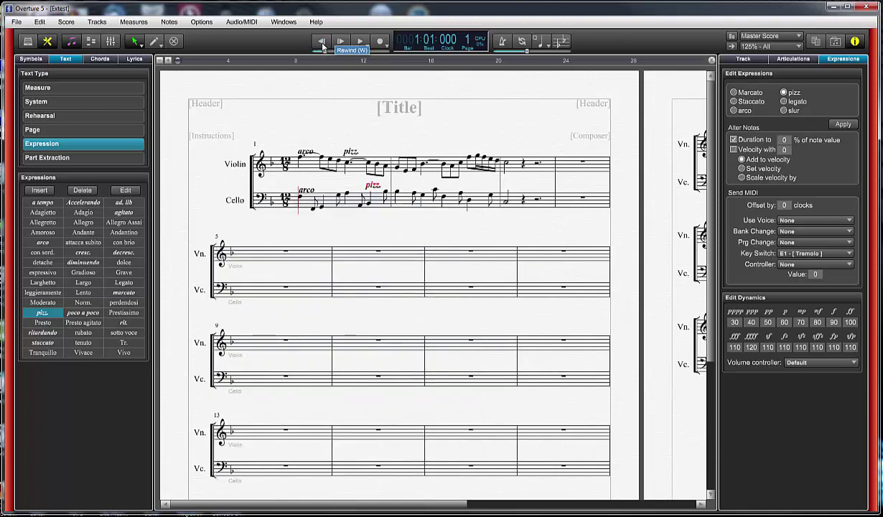
{"action": "left_click", "coordinate": [355, 43]}
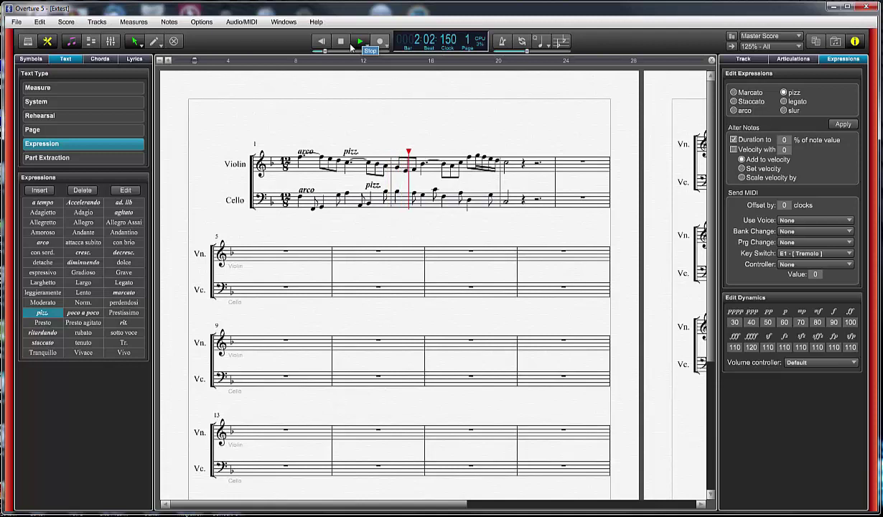
{"action": "left_click", "coordinate": [342, 43]}
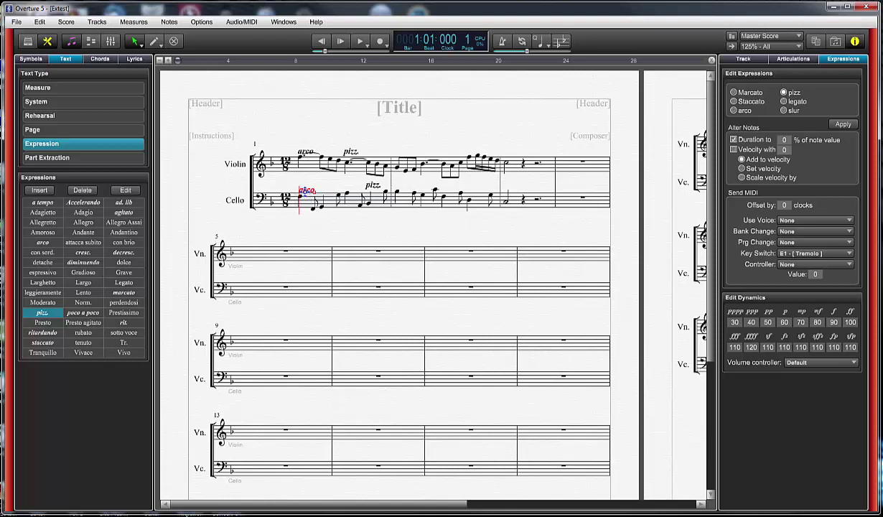
Move the cello's arco marking slightly ahead of its first note and play the score to test it.
{"action": "left_click_drag", "start_coordinate": [305, 191], "coordinate": [297, 190]}
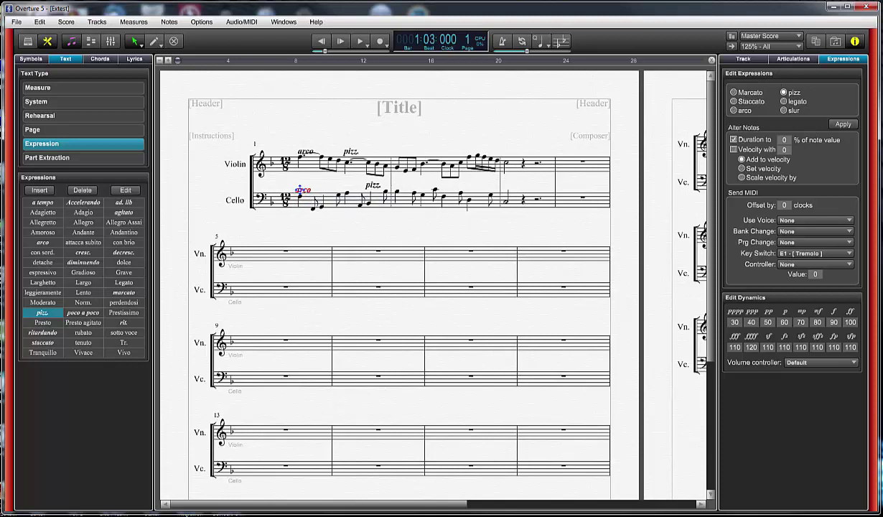
{"action": "left_click", "coordinate": [341, 43]}
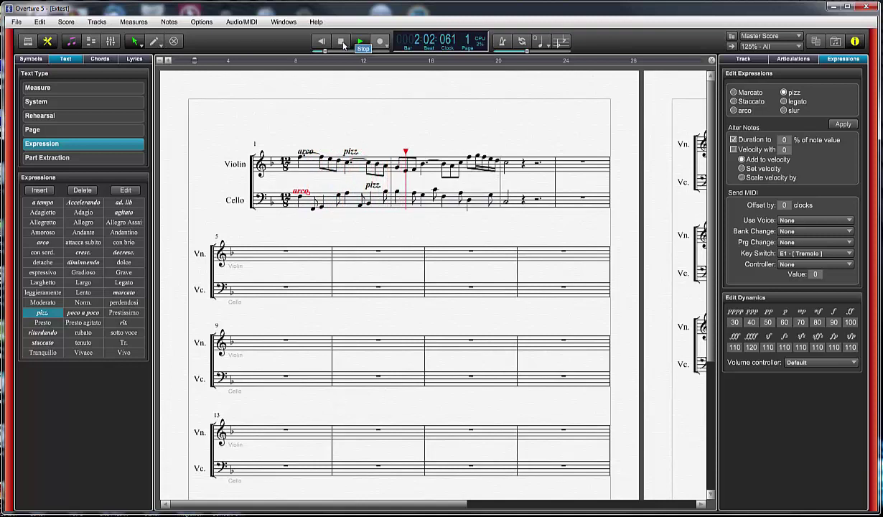
{"action": "left_click", "coordinate": [342, 43]}
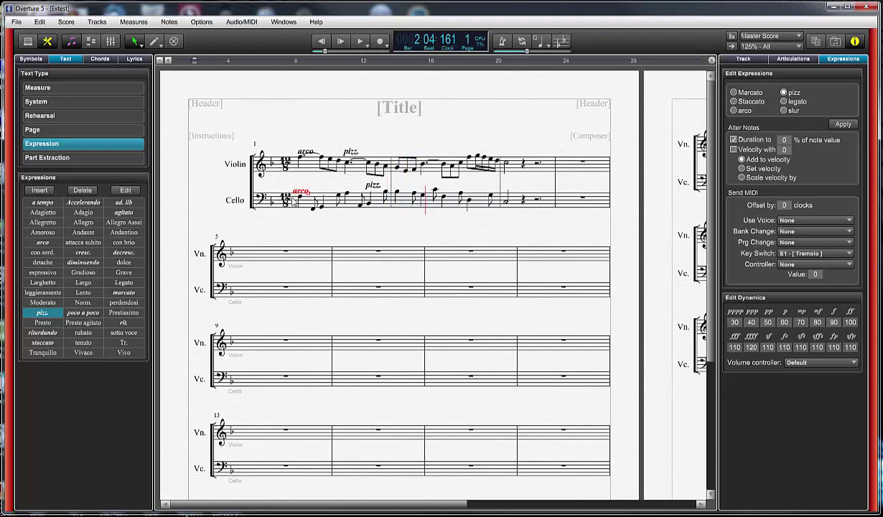
{"action": "left_click", "coordinate": [298, 191]}
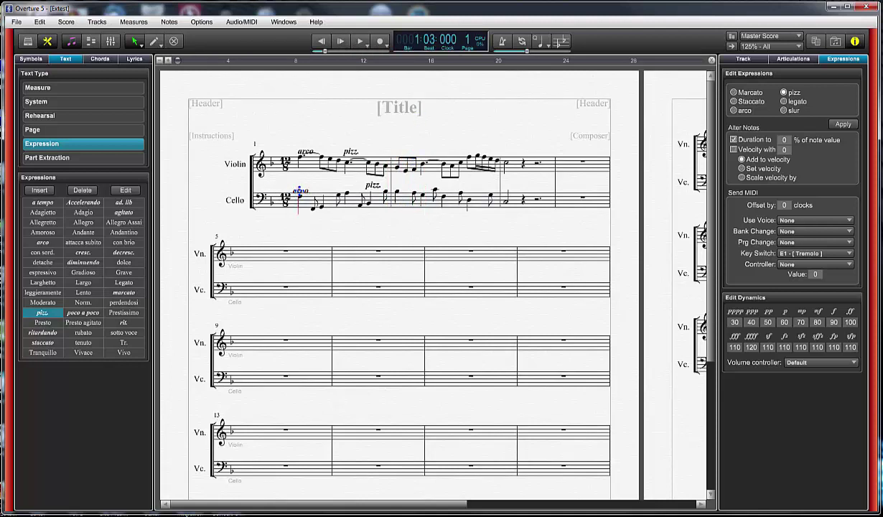
{"action": "left_click", "coordinate": [298, 208]}
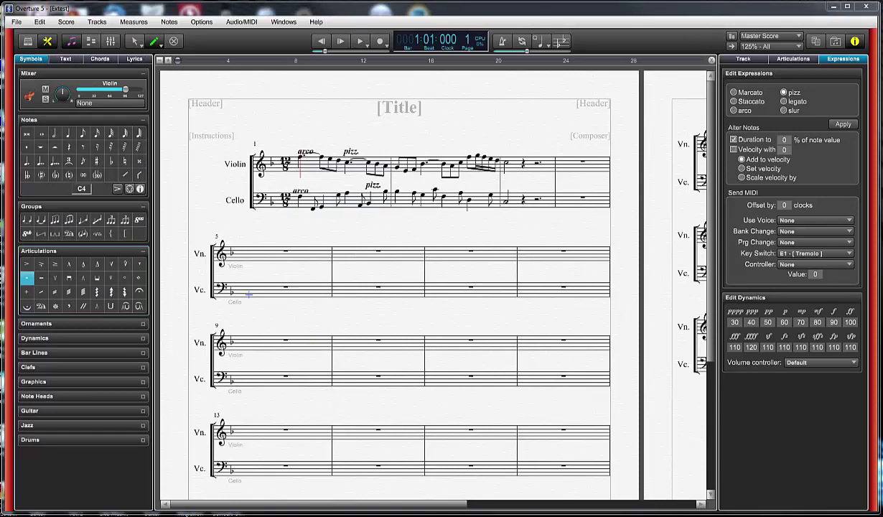
Compare the default key switch of the dolce expression with the violin instrument's articulation overview.
{"action": "left_click", "coordinate": [66, 60]}
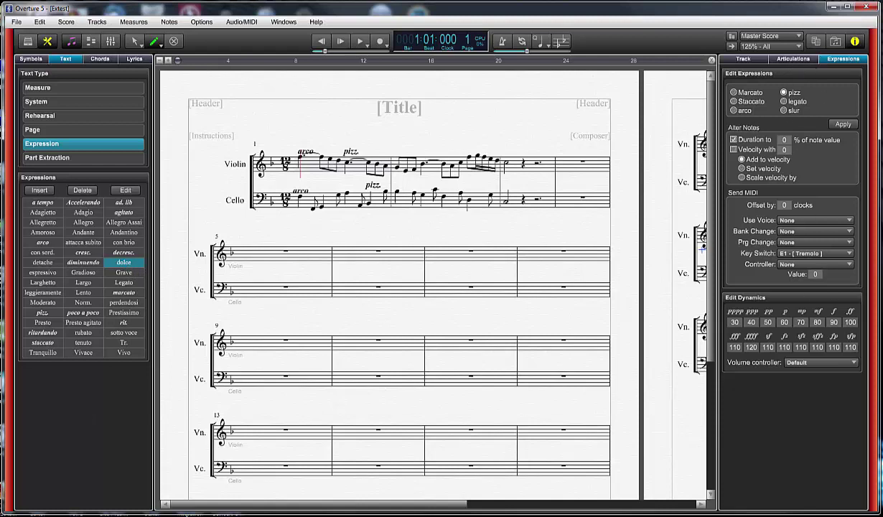
{"action": "double_click", "coordinate": [124, 264]}
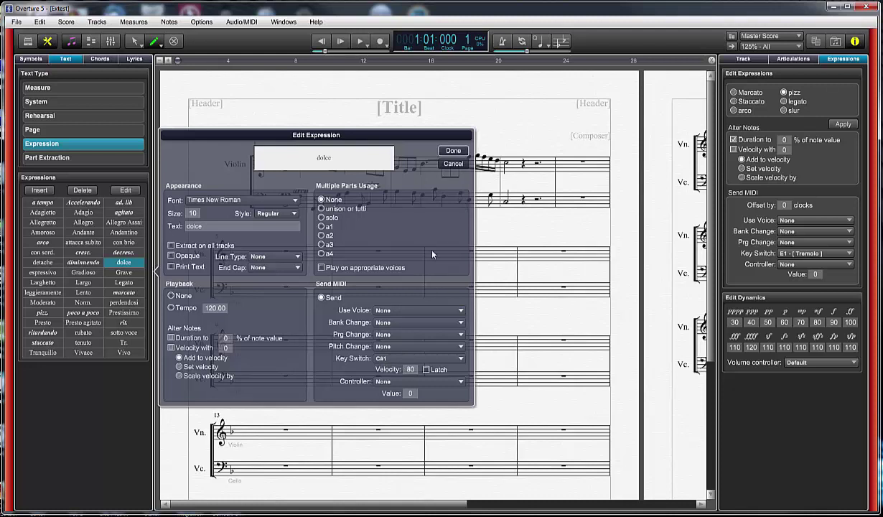
{"action": "left_click", "coordinate": [453, 151]}
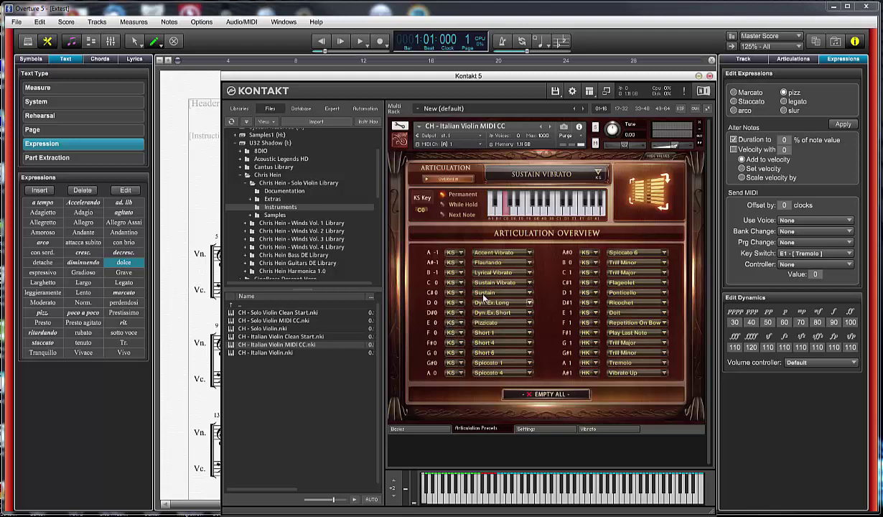
{"action": "left_click_drag", "start_coordinate": [360, 79], "coordinate": [882, 85]}
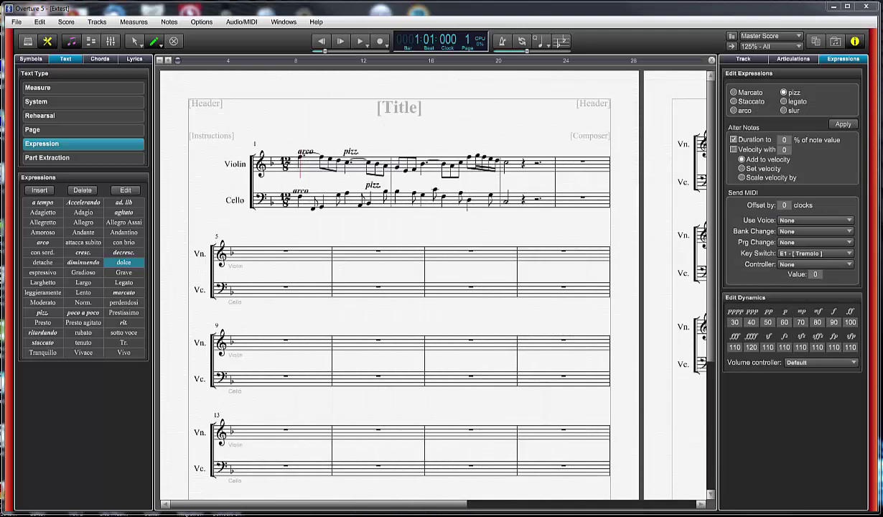
Add a dolce expression above the violin staff at the start of measure 2 and check its key switch.
{"action": "left_click", "coordinate": [121, 264]}
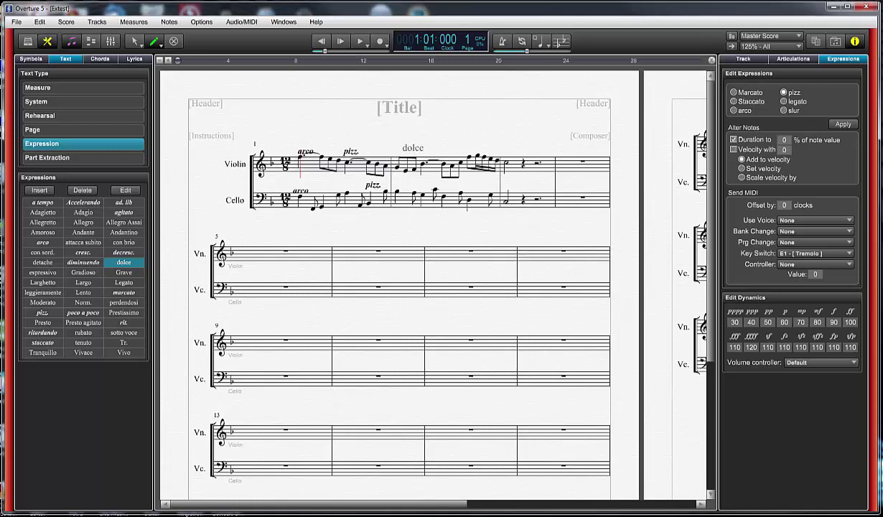
{"action": "left_click", "coordinate": [395, 149]}
{"action": "left_click", "coordinate": [402, 151]}
{"action": "double_click", "coordinate": [401, 151]}
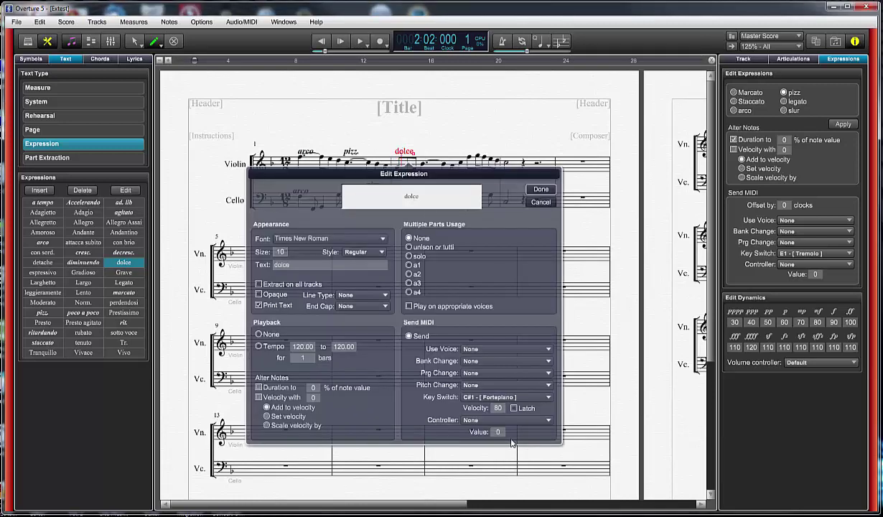
{"action": "left_click", "coordinate": [538, 189]}
Add a dolce expression above the cello staff at the start of measure 2 and check its key switch.
{"action": "left_click", "coordinate": [126, 264]}
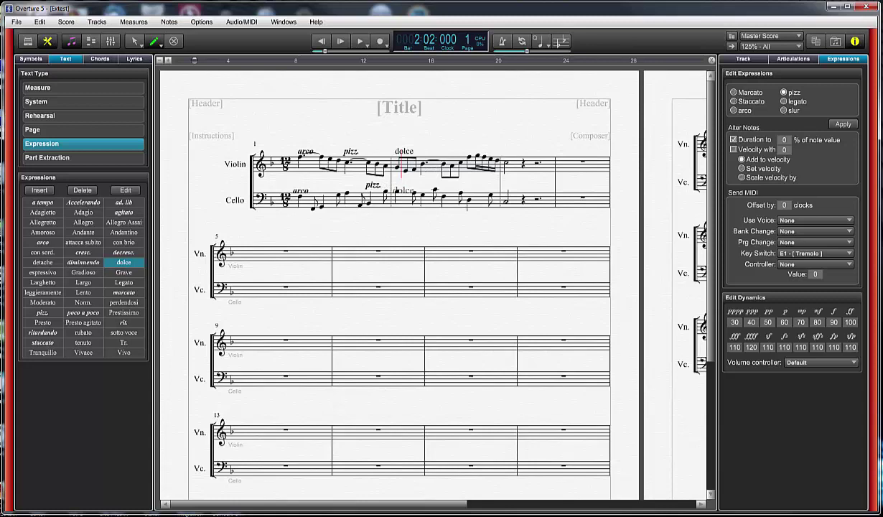
{"action": "left_click", "coordinate": [399, 184]}
{"action": "double_click", "coordinate": [400, 184]}
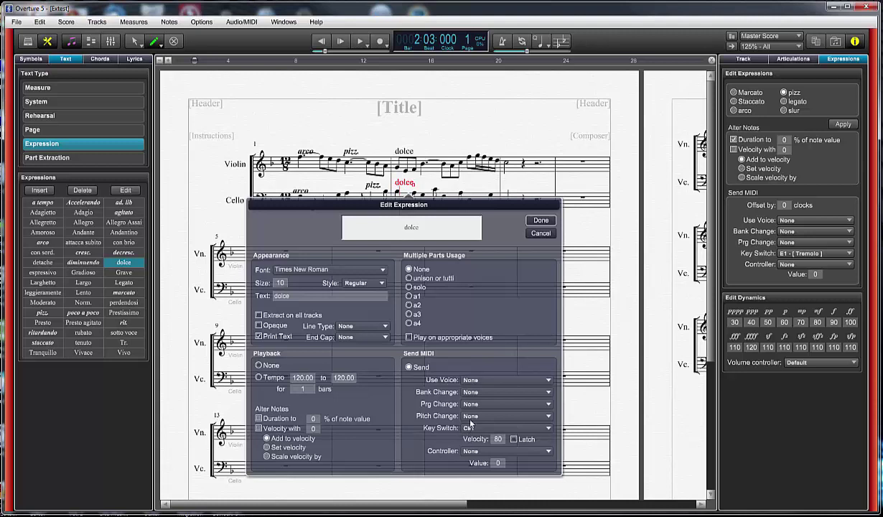
{"action": "left_click", "coordinate": [528, 222]}
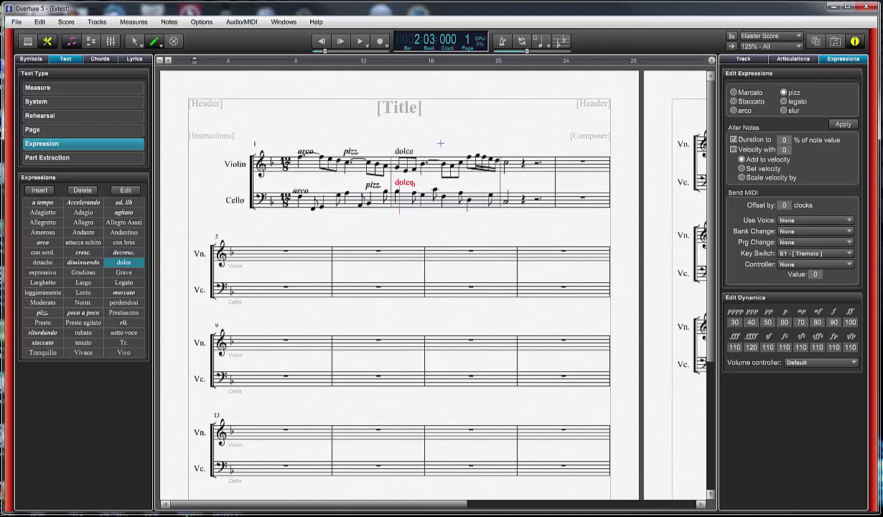
Play the score from the beginning through measure 2 to hear the effect of the dolce markings.
{"action": "left_click", "coordinate": [396, 150]}
{"action": "left_click", "coordinate": [320, 42]}
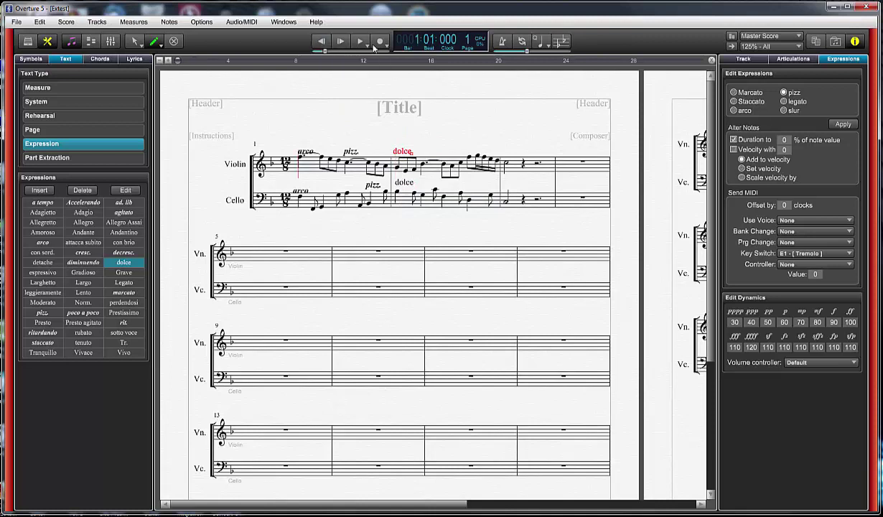
{"action": "left_click", "coordinate": [358, 43]}
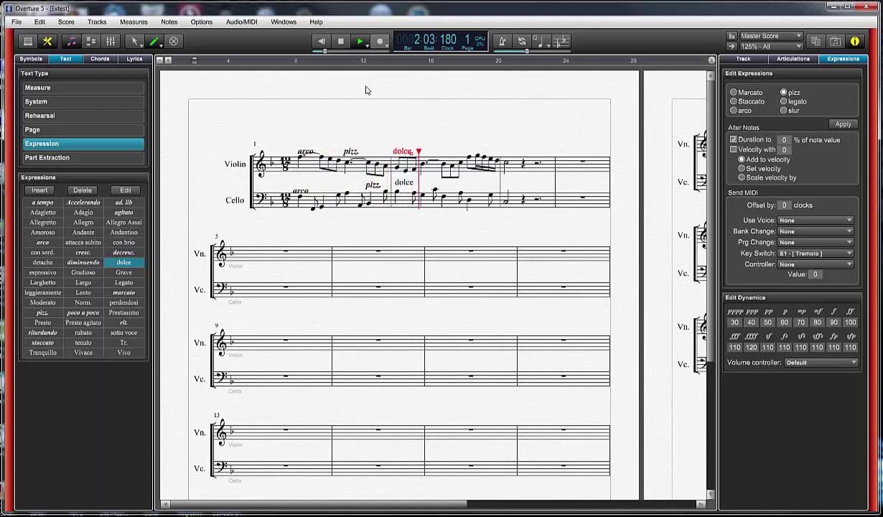
{"action": "left_click", "coordinate": [343, 42]}
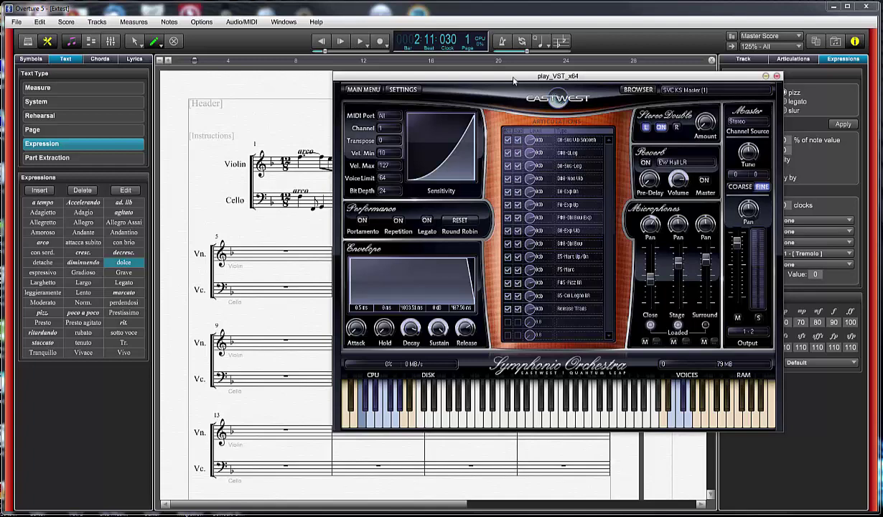
Look up the cello instrument's articulations and set the key switch of its dolce marking in measure 2 to G1.
{"action": "left_click_drag", "start_coordinate": [508, 79], "coordinate": [882, 80]}
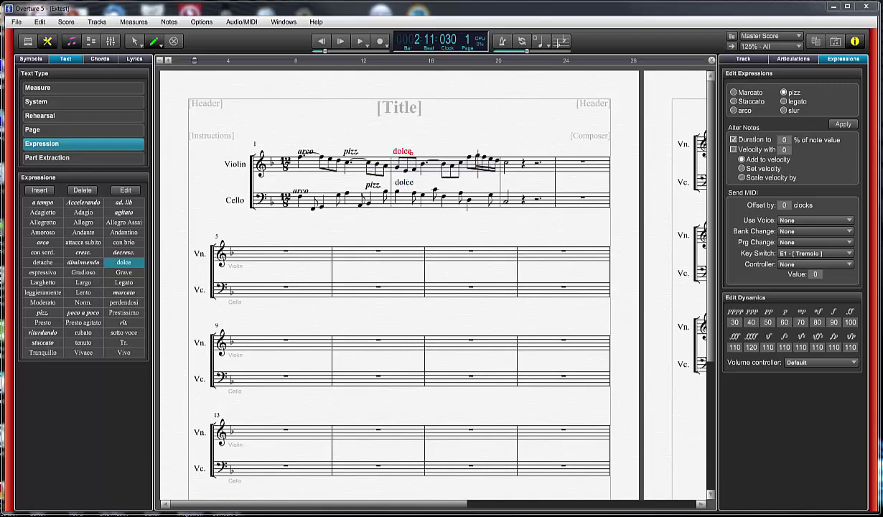
{"action": "left_click_drag", "start_coordinate": [882, 72], "coordinate": [478, 74]}
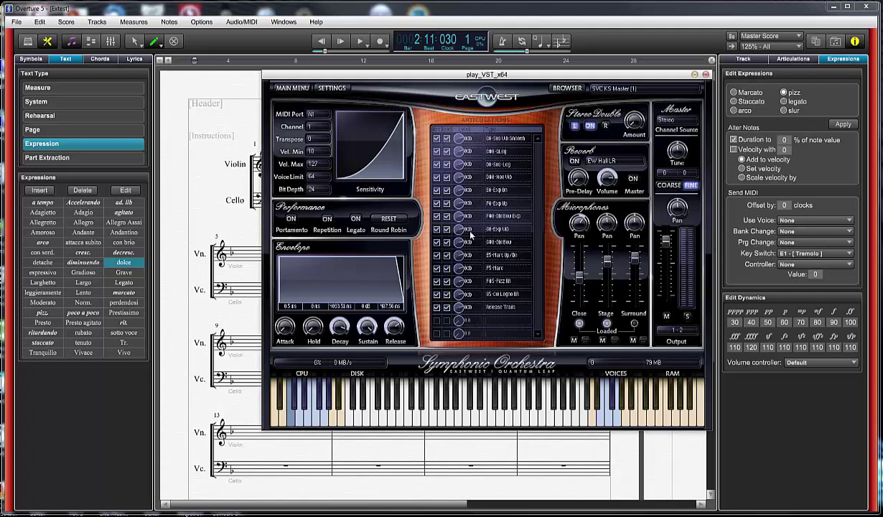
{"action": "left_click", "coordinate": [390, 66]}
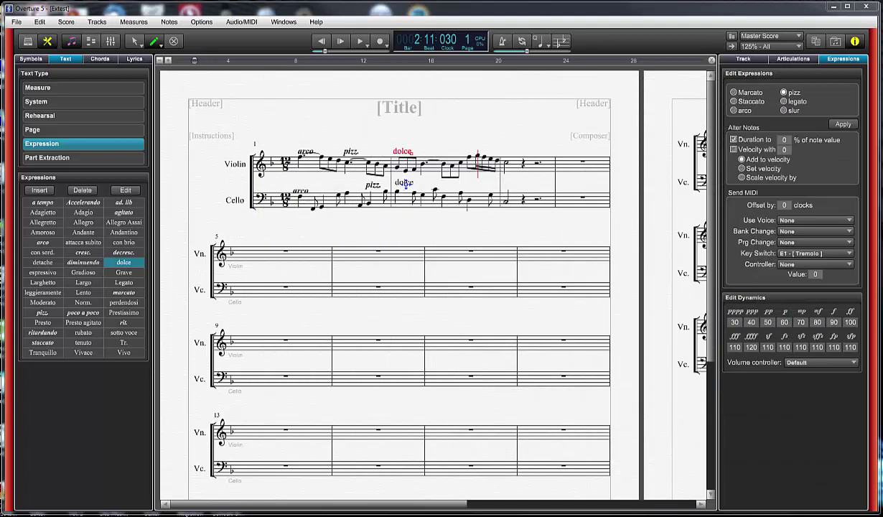
{"action": "double_click", "coordinate": [405, 183]}
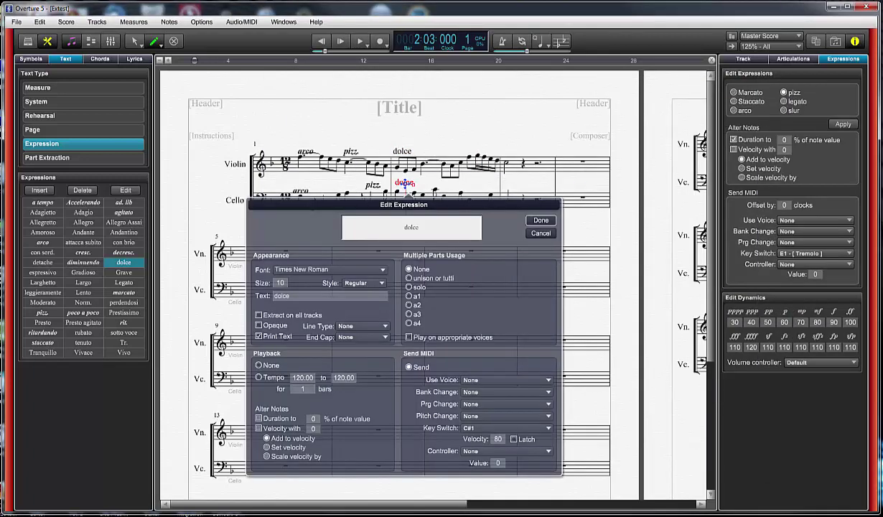
{"action": "left_click", "coordinate": [484, 429]}
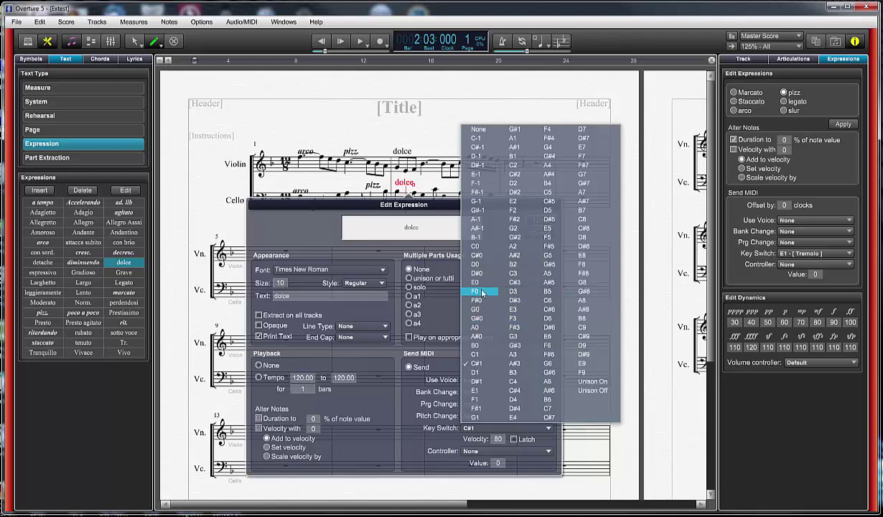
{"action": "left_click", "coordinate": [473, 416]}
{"action": "left_click", "coordinate": [541, 221]}
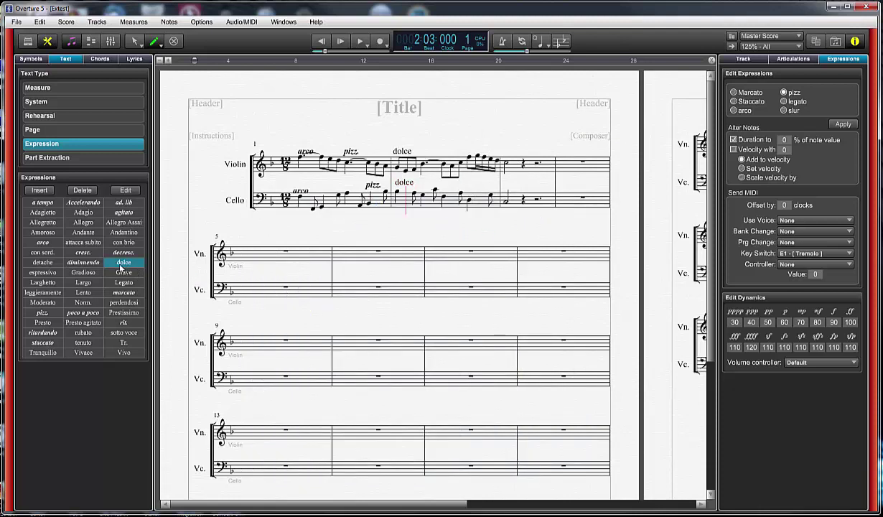
Place a test dolce above the cello staff late in measure 2, inspect its key switch and delete it.
{"action": "left_click_drag", "start_coordinate": [120, 266], "coordinate": [468, 185]}
{"action": "left_click", "coordinate": [468, 186]}
{"action": "double_click", "coordinate": [469, 186]}
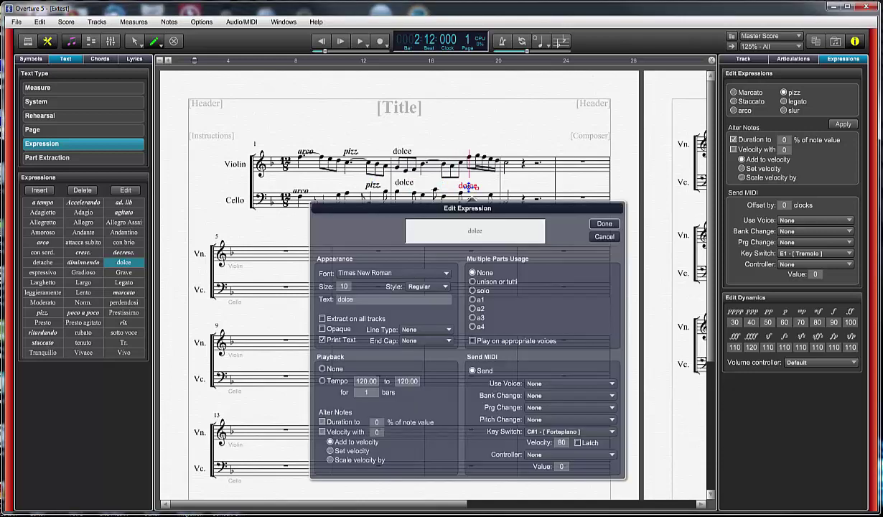
{"action": "left_click", "coordinate": [601, 225]}
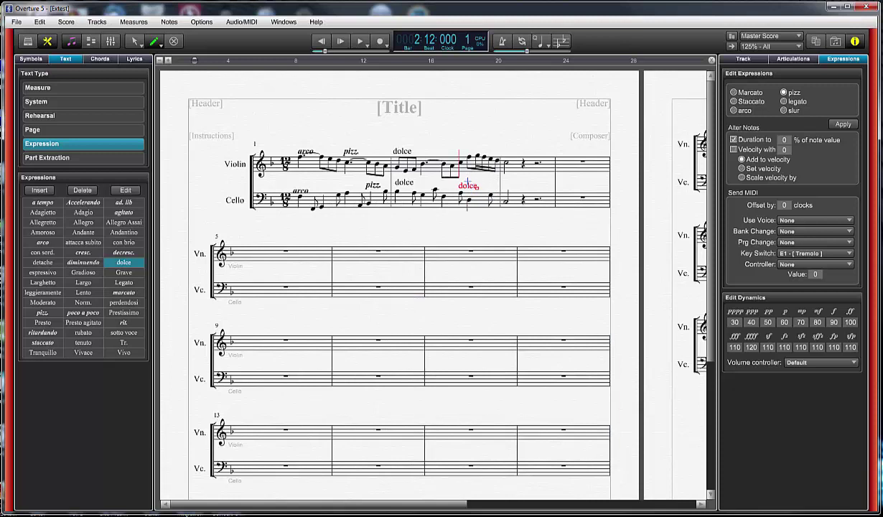
{"action": "key", "text": "Delete"}
{"action": "left_click", "coordinate": [404, 182]}
{"action": "key", "text": "ctrl+c"}
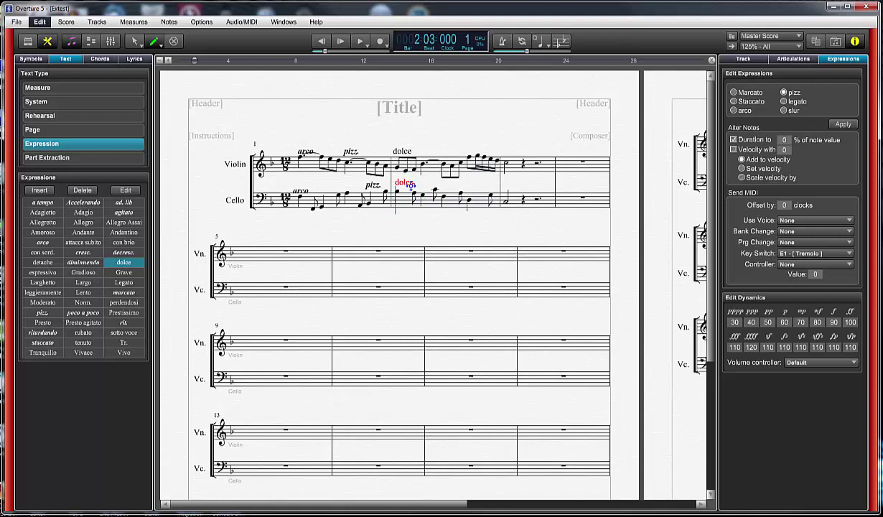
{"action": "key", "text": "ctrl+v"}
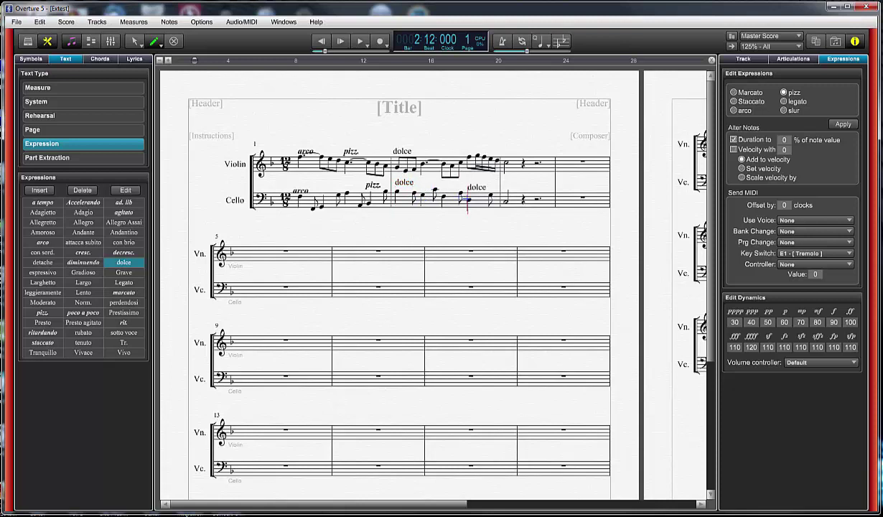
{"action": "key", "text": "ctrl+z"}
{"action": "key", "text": "Escape"}
Copy the cello's dolce from the start of measure 2 to a note late in that measure and inspect the copy's key switch.
{"action": "left_click", "coordinate": [405, 183]}
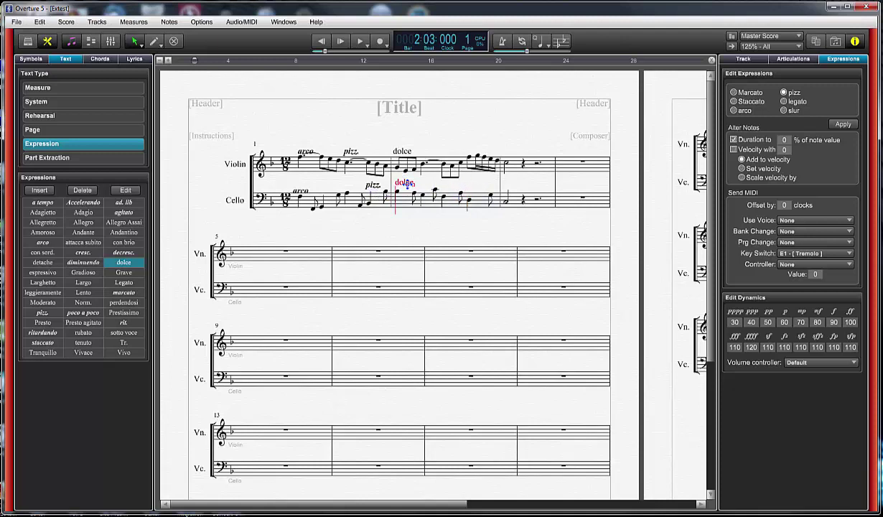
{"action": "key", "text": "ctrl+c"}
{"action": "left_click", "coordinate": [466, 200]}
{"action": "key", "text": "ctrl+v"}
{"action": "left_click", "coordinate": [477, 183]}
{"action": "double_click", "coordinate": [477, 182]}
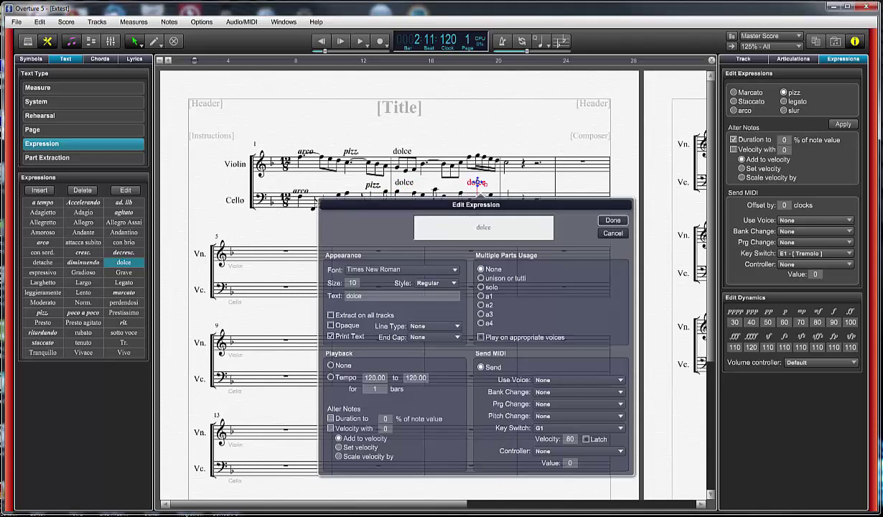
{"action": "left_click", "coordinate": [601, 221]}
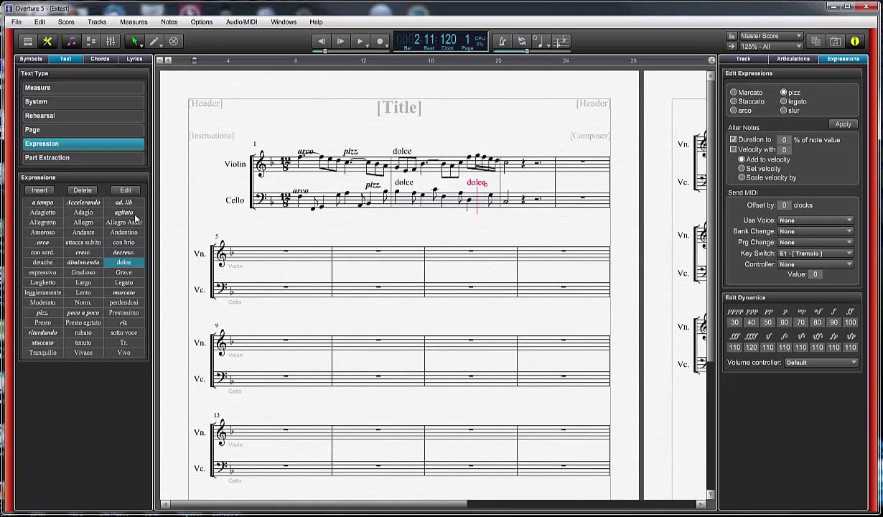
Create a new expression with the text dolce2 and key switch E3.
{"action": "left_click", "coordinate": [39, 190]}
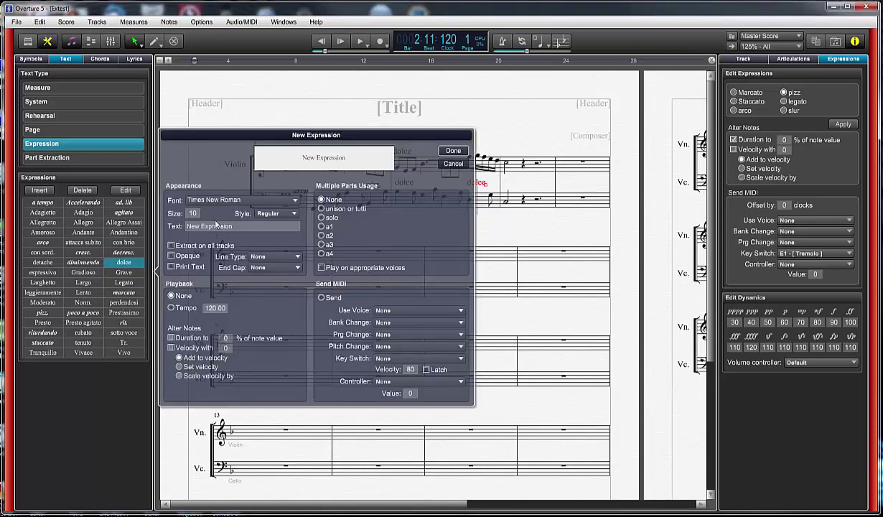
{"action": "double_click", "coordinate": [217, 226]}
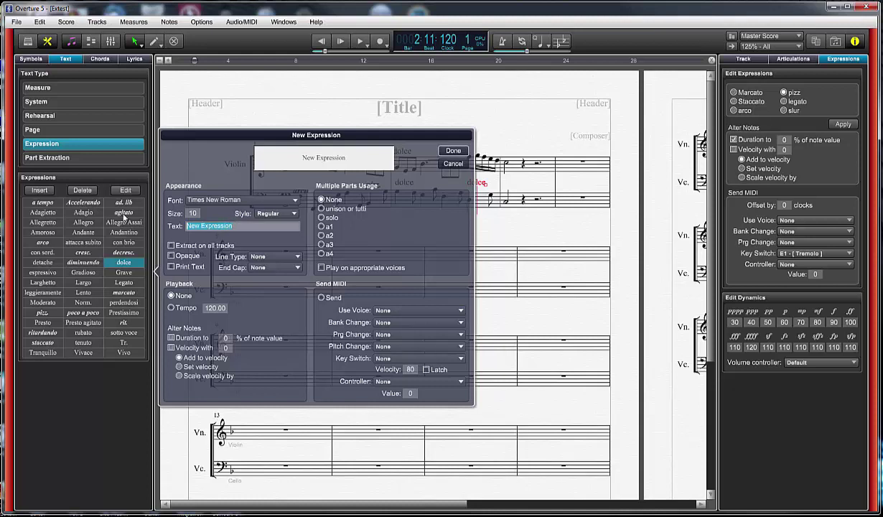
{"action": "type", "text": "dolce2"}
{"action": "left_click", "coordinate": [395, 360]}
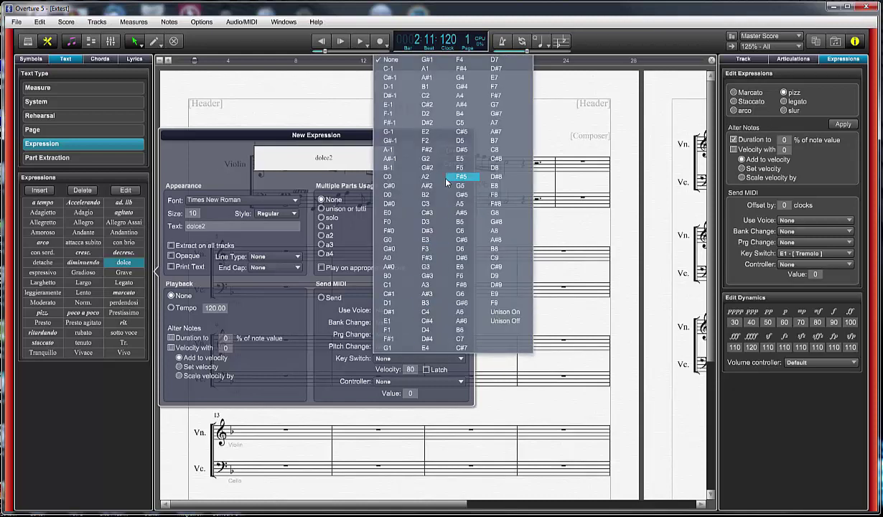
{"action": "left_click", "coordinate": [425, 239]}
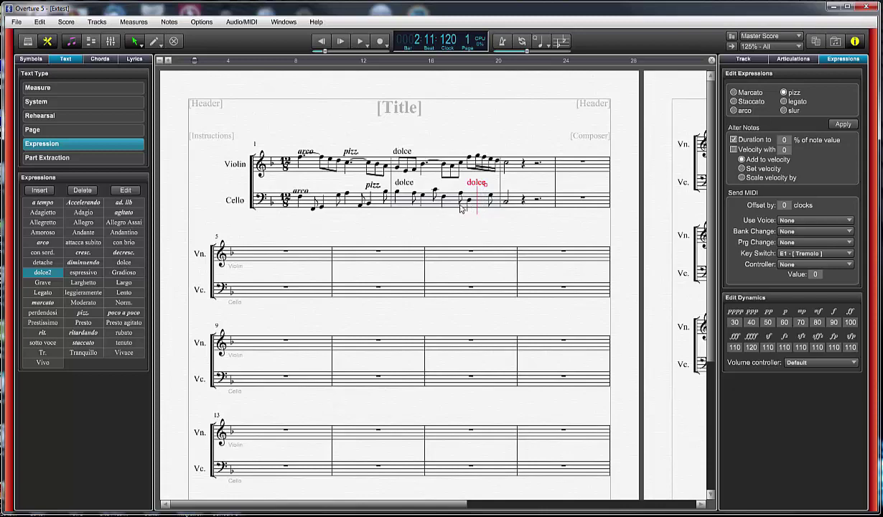
Look up the violin's articulations in Kontakt and set the staccato articulation's key switch to F1 - [ Pizzicato ].
{"action": "left_click", "coordinate": [450, 166]}
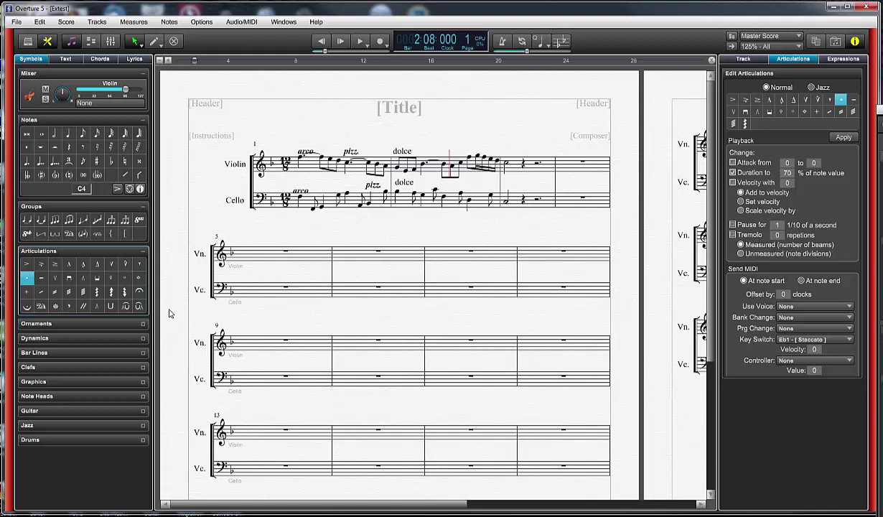
{"action": "left_click", "coordinate": [24, 279]}
{"action": "key", "text": "alt+Tab"}
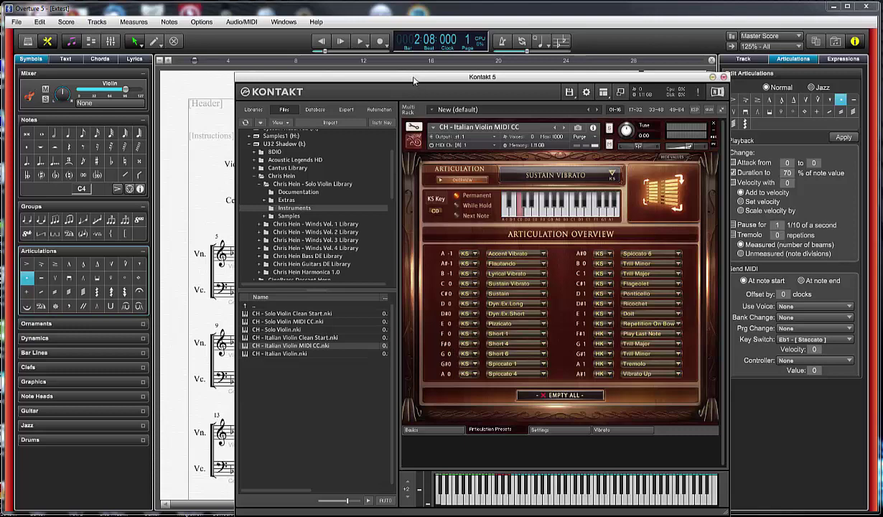
{"action": "left_click_drag", "start_coordinate": [414, 81], "coordinate": [421, 81]}
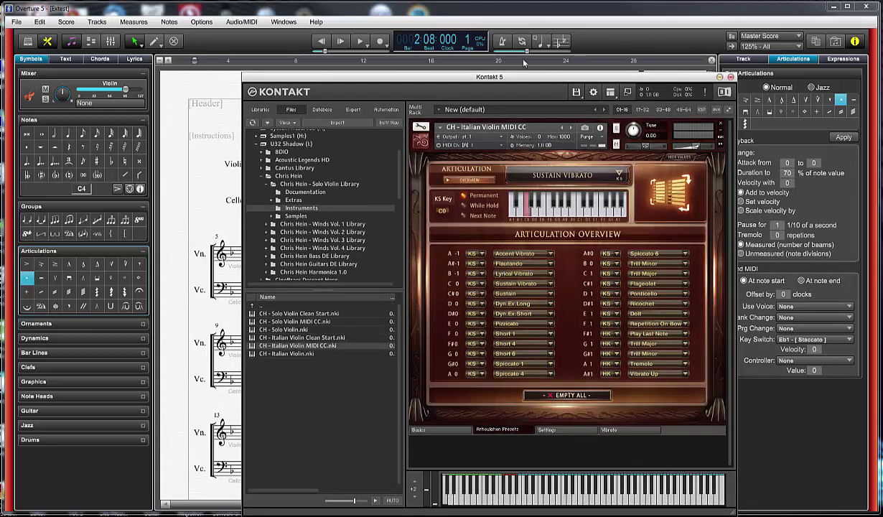
{"action": "key", "text": "Escape"}
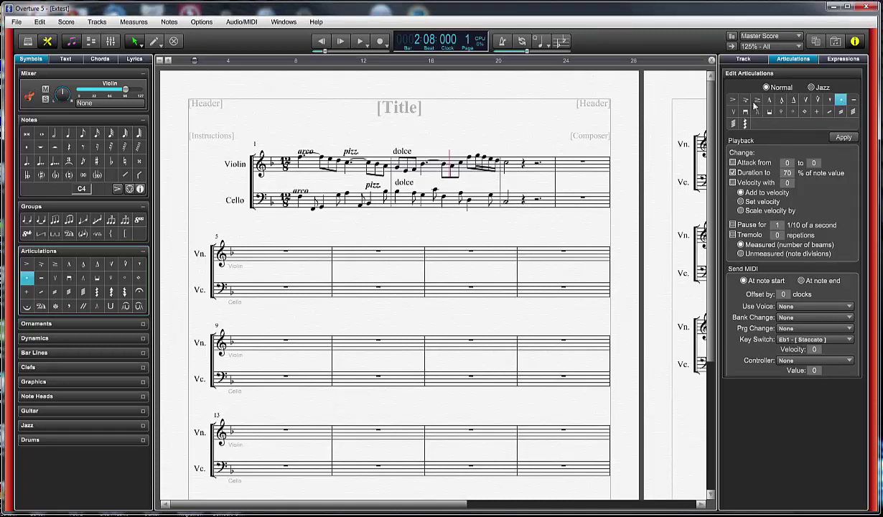
{"action": "left_click", "coordinate": [790, 340]}
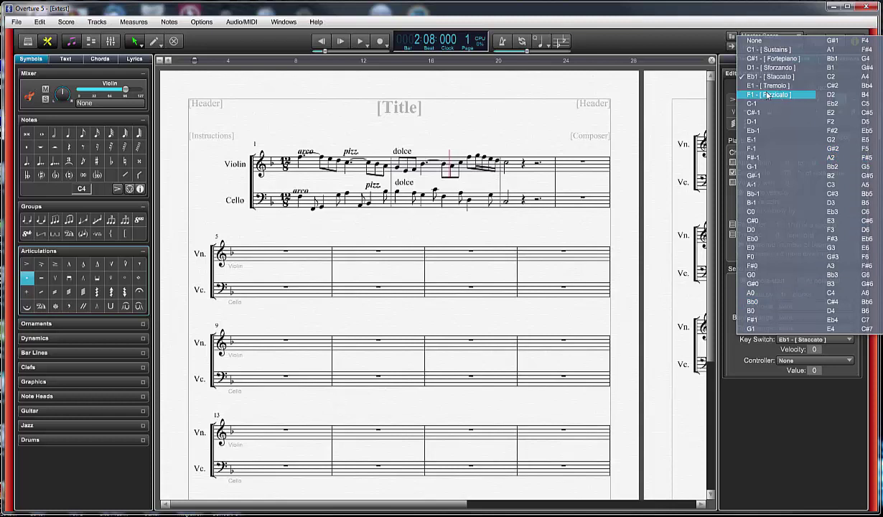
{"action": "left_click", "coordinate": [739, 92]}
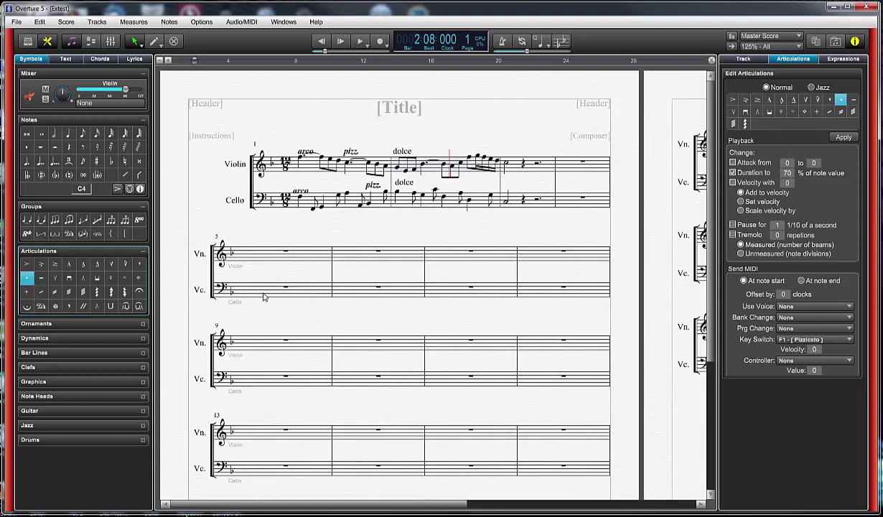
Add staccato dots to the violin notes in the second half of measure 2 and inspect the key switches of two of them.
{"action": "left_click", "coordinate": [30, 280]}
{"action": "key", "text": "Escape"}
{"action": "double_click", "coordinate": [453, 162]}
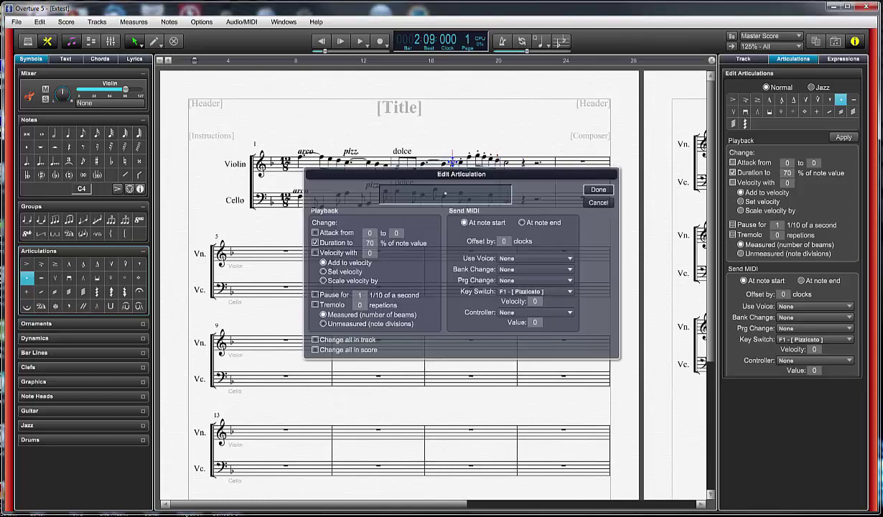
{"action": "left_click", "coordinate": [602, 204]}
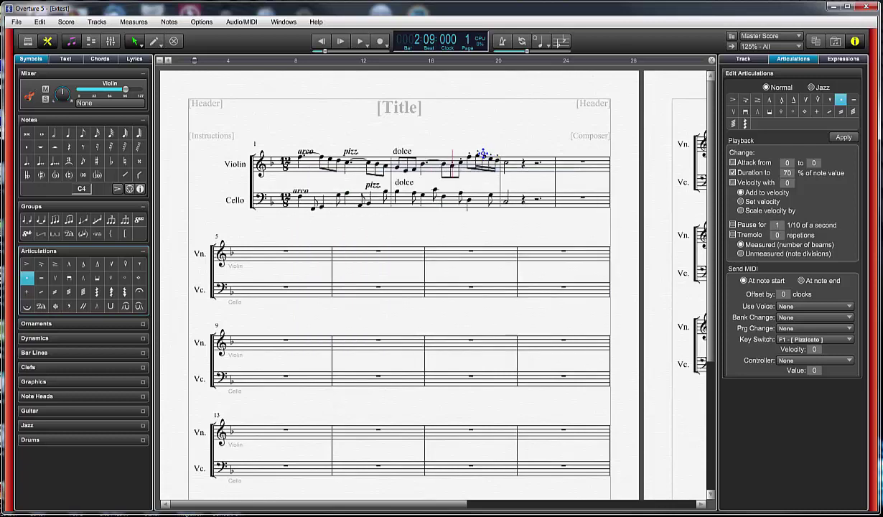
{"action": "left_click", "coordinate": [484, 155]}
{"action": "double_click", "coordinate": [485, 155]}
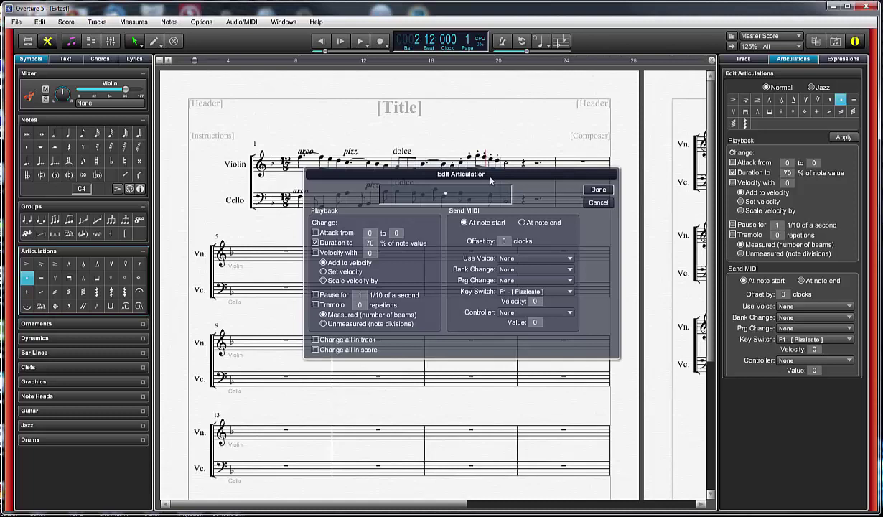
{"action": "left_click", "coordinate": [601, 204]}
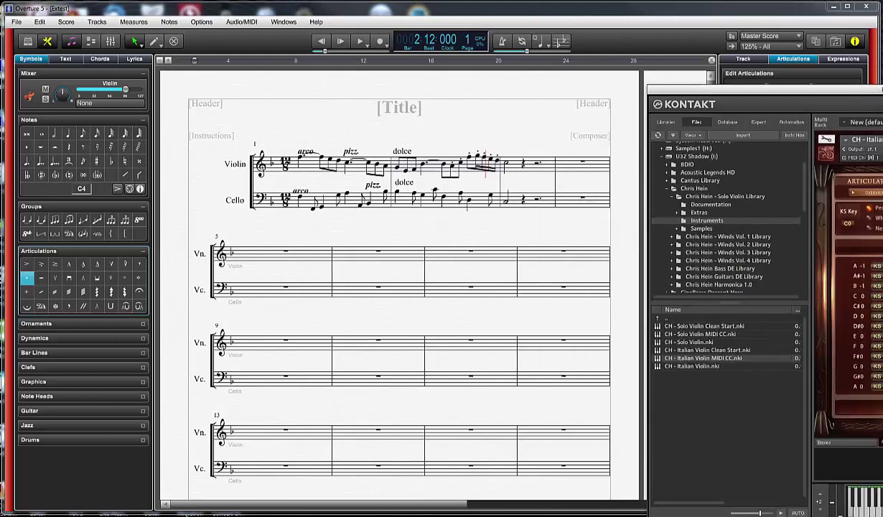
Consult the Italian violin's articulation overview in Kontakt for the key switches of the short articulations.
{"action": "left_click_drag", "start_coordinate": [880, 92], "coordinate": [501, 92]}
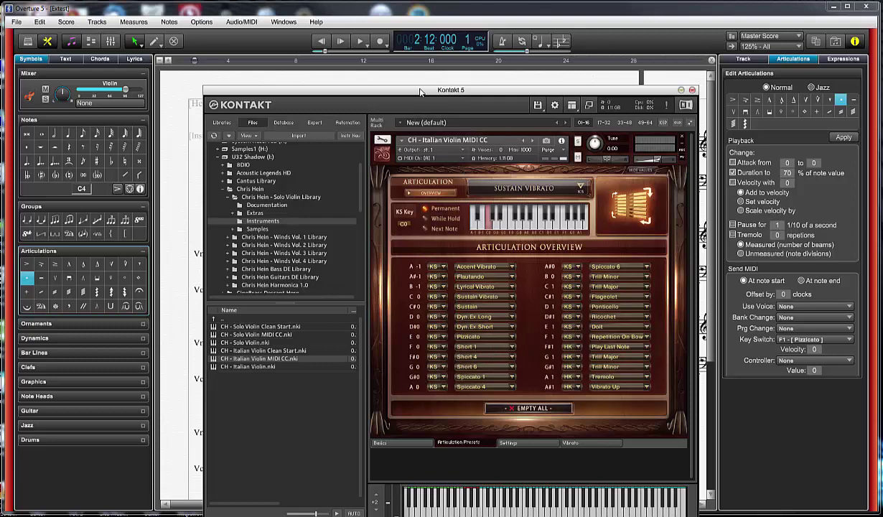
{"action": "left_click_drag", "start_coordinate": [421, 91], "coordinate": [426, 190]}
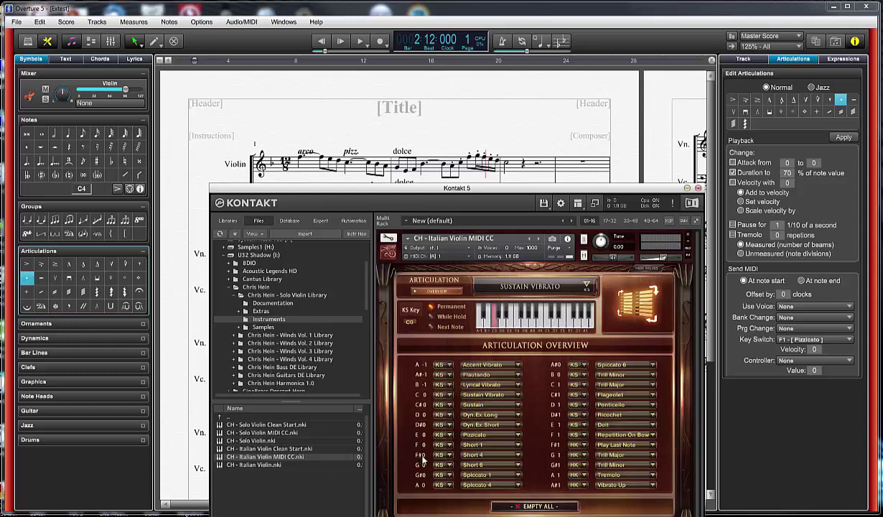
{"action": "left_click_drag", "start_coordinate": [361, 185], "coordinate": [882, 126]}
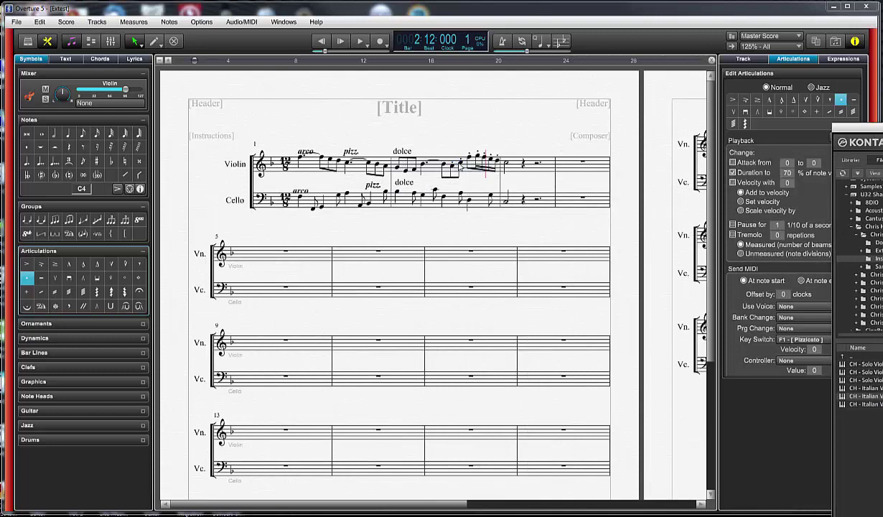
Set the key switches of the violin's staccato dots in measure 2 to F#1 on beat 10 and G1 on beat 11.
{"action": "left_click", "coordinate": [460, 159]}
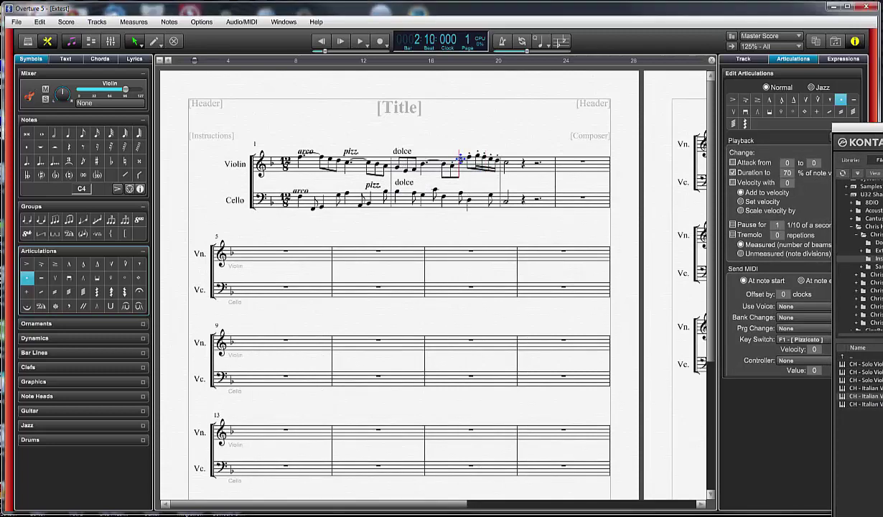
{"action": "double_click", "coordinate": [459, 159]}
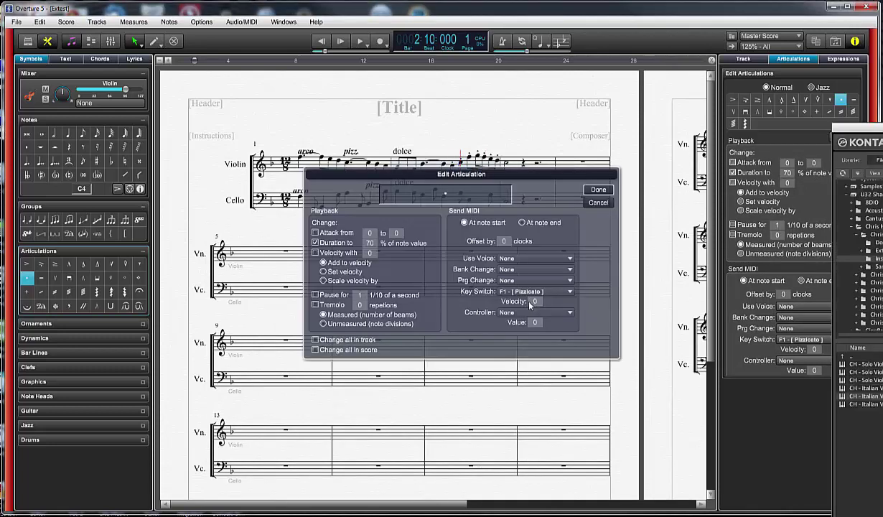
{"action": "left_click", "coordinate": [515, 292]}
{"action": "left_click", "coordinate": [514, 285]}
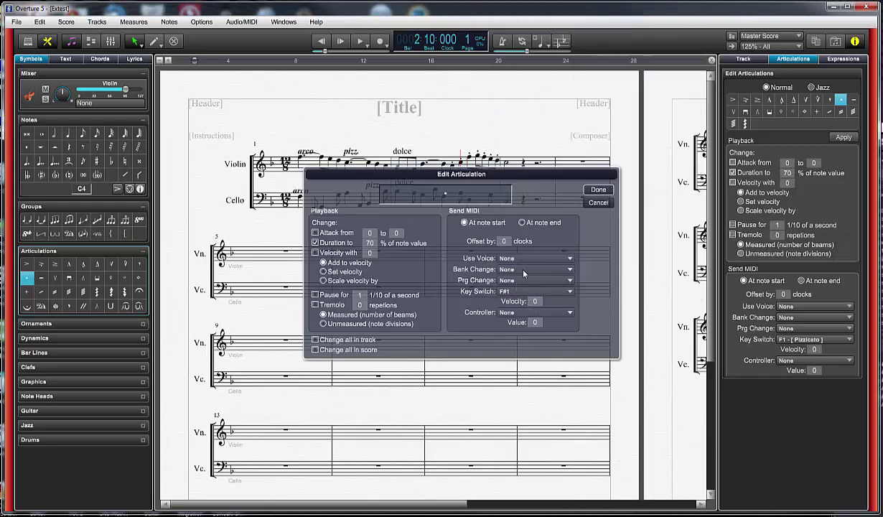
{"action": "left_click", "coordinate": [598, 190]}
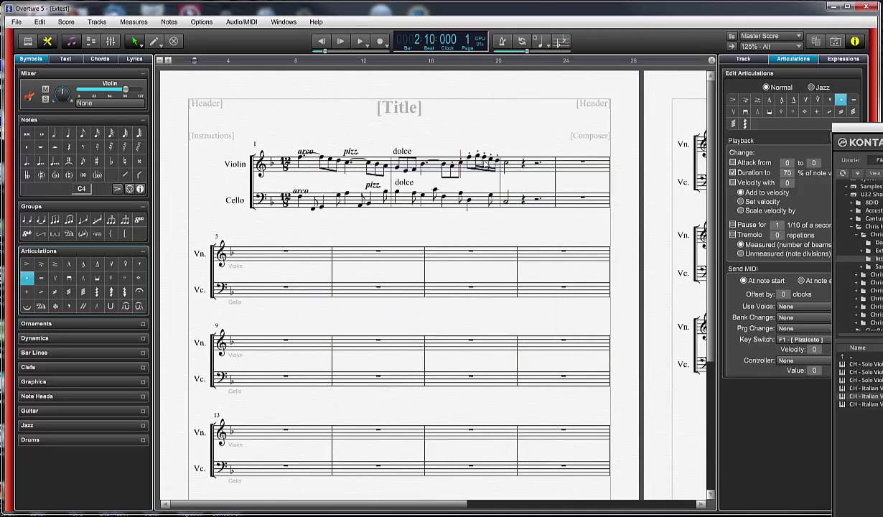
{"action": "double_click", "coordinate": [451, 151]}
{"action": "left_click", "coordinate": [502, 292]}
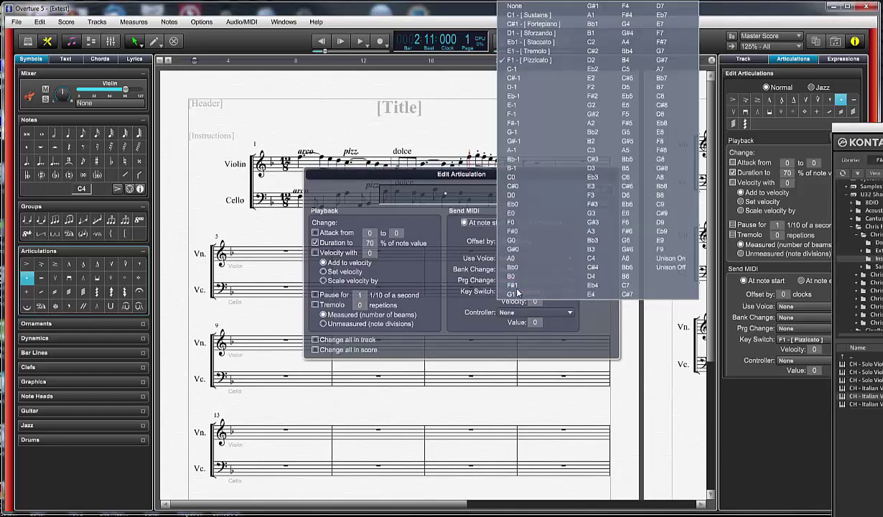
{"action": "left_click", "coordinate": [519, 295]}
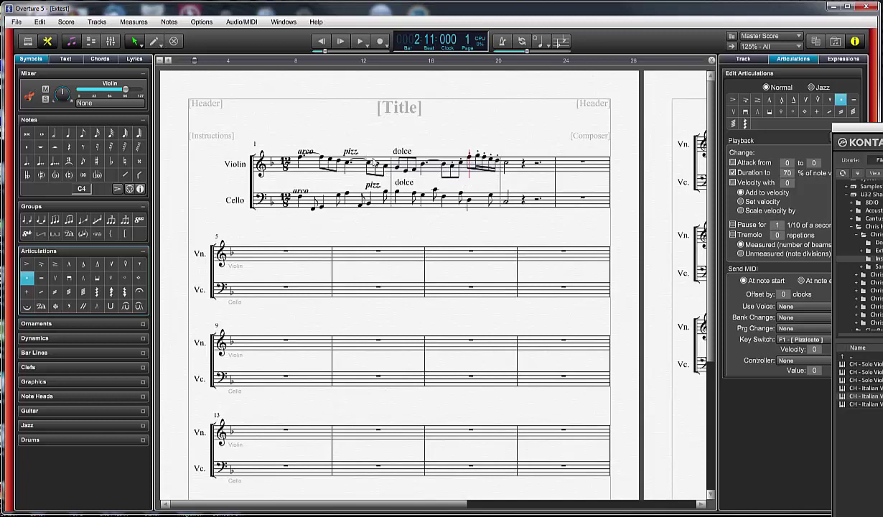
Play the score from the end of measure 1 into measure 3 to hear the violin's staccato notes.
{"action": "left_click", "coordinate": [370, 155]}
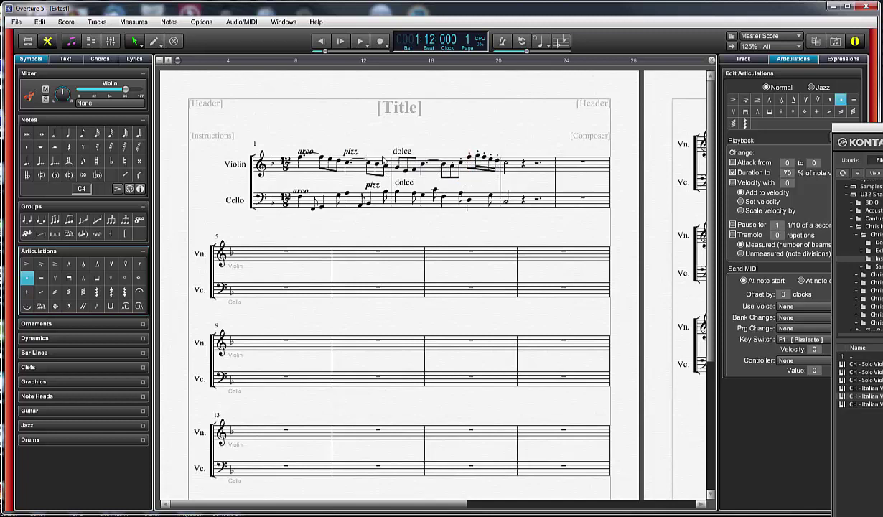
{"action": "left_click", "coordinate": [362, 42]}
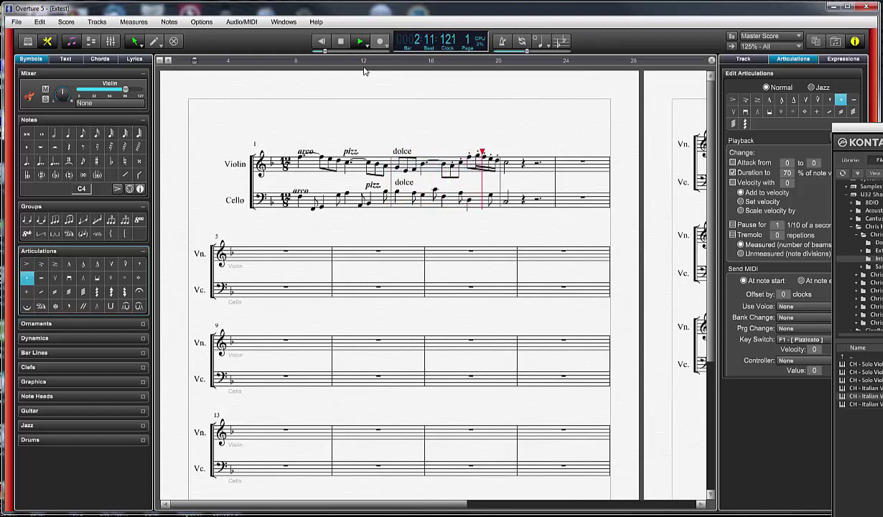
{"action": "left_click", "coordinate": [340, 42]}
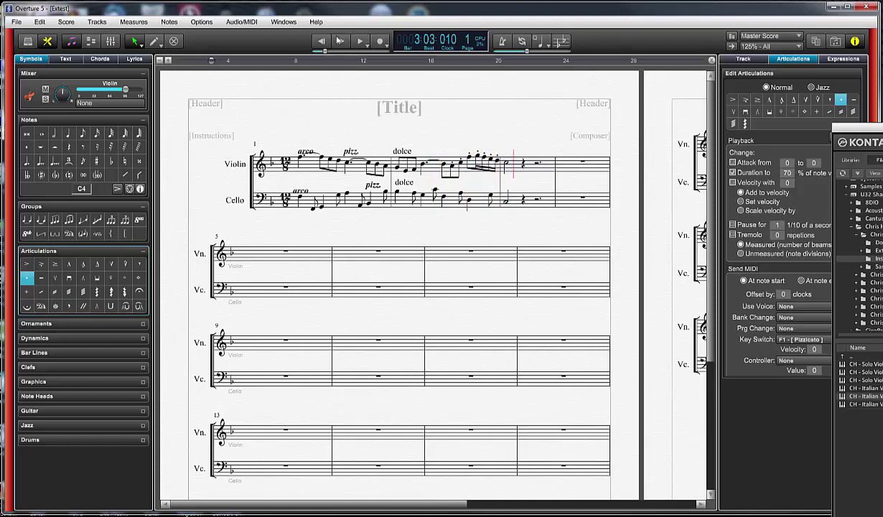
{"action": "left_click", "coordinate": [508, 164]}
{"action": "left_click", "coordinate": [519, 163]}
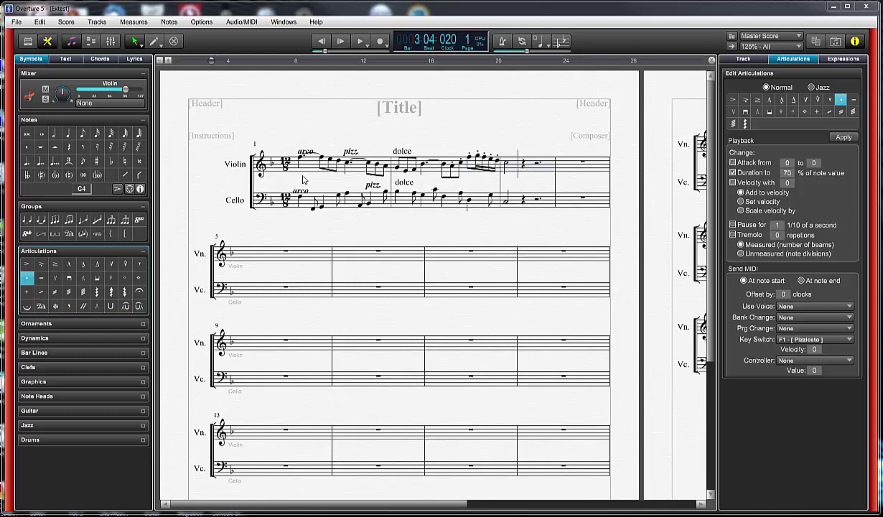
Play the score from the beginning through measure 3 and watch the violin's articulation switching in Kontakt.
{"action": "left_click", "coordinate": [321, 41]}
{"action": "left_click", "coordinate": [361, 41]}
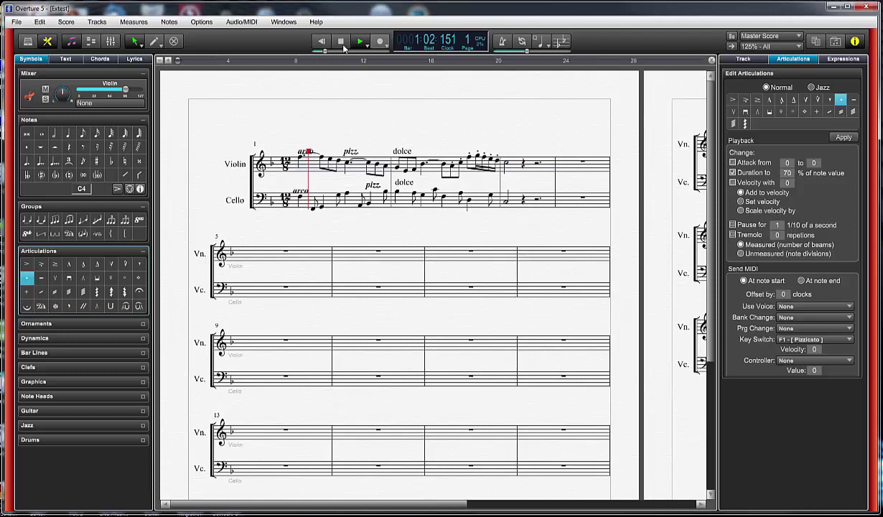
{"action": "left_click_drag", "start_coordinate": [882, 63], "coordinate": [595, 43]}
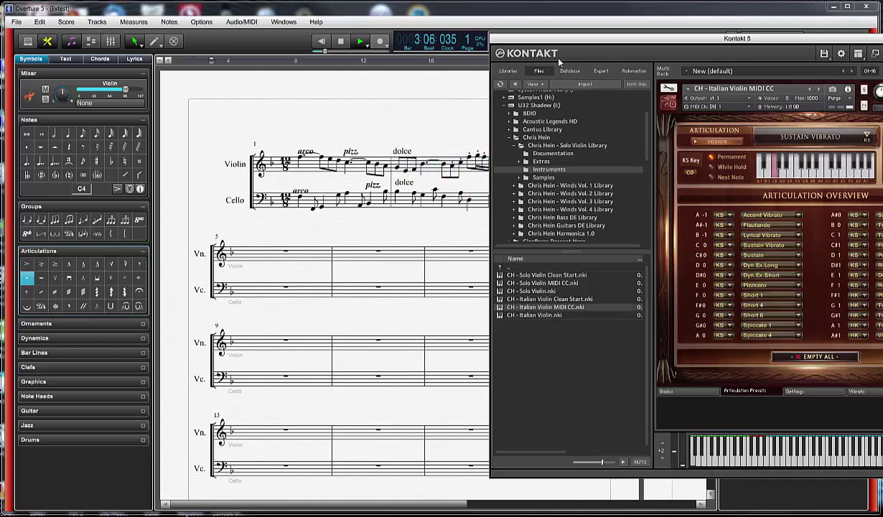
{"action": "left_click_drag", "start_coordinate": [537, 40], "coordinate": [882, 47]}
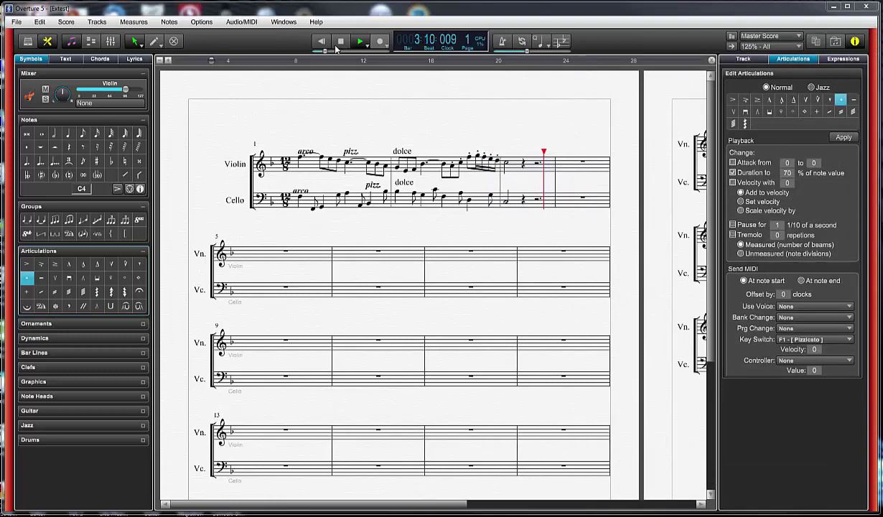
Review the playback and MIDI settings of the violin's arco expression in measure 1.
{"action": "left_click", "coordinate": [302, 147]}
{"action": "left_click", "coordinate": [305, 151]}
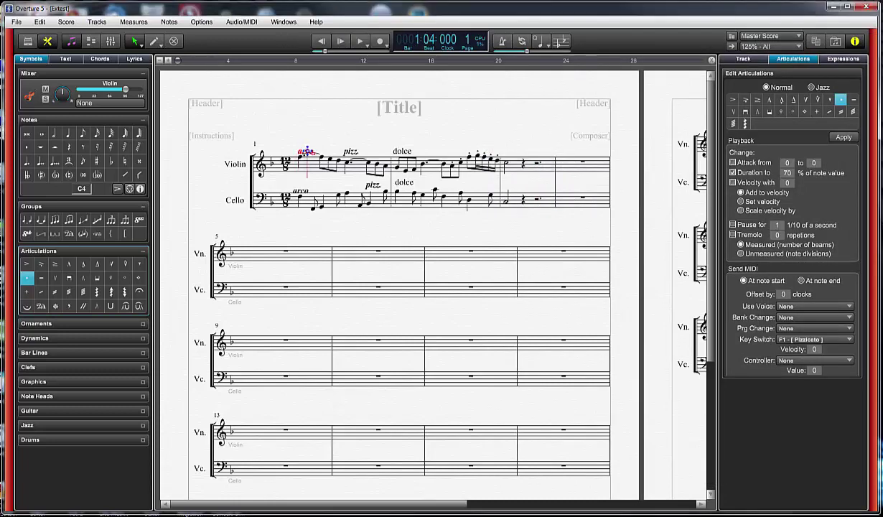
{"action": "double_click", "coordinate": [306, 152]}
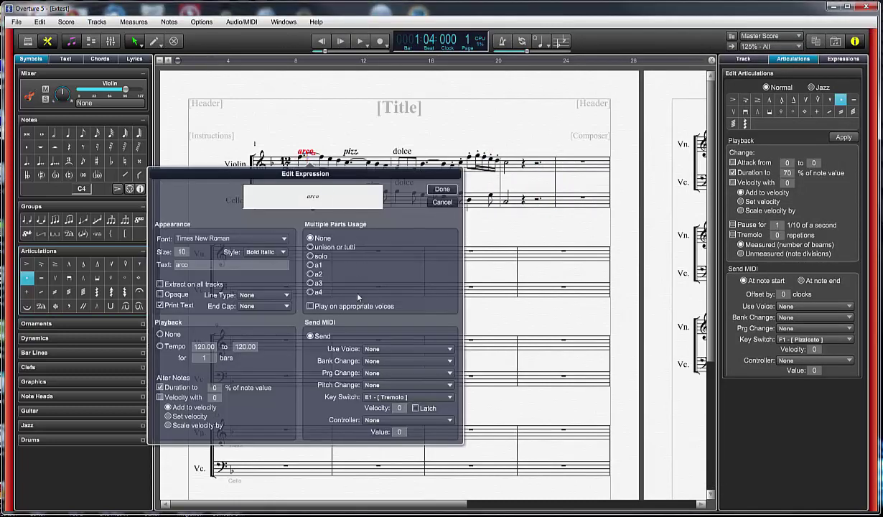
{"action": "left_click", "coordinate": [440, 191]}
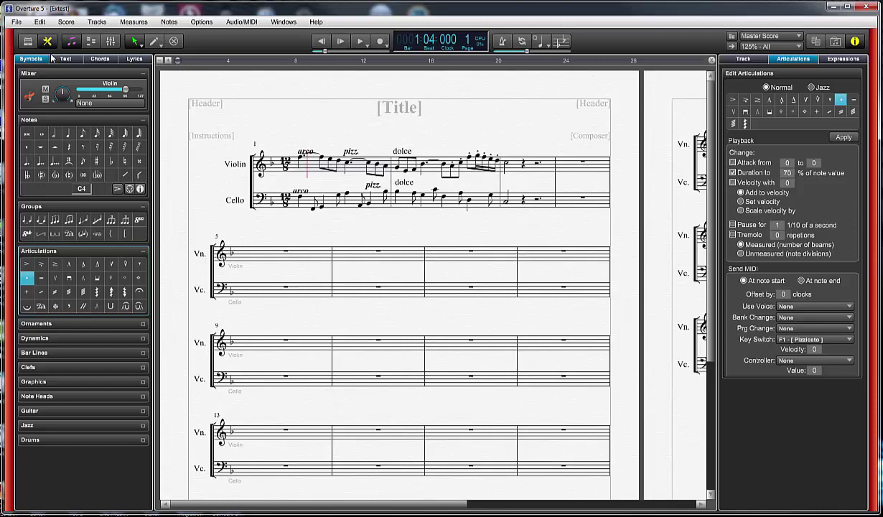
Place a dolce expression above the violin's first note in measure 3.
{"action": "left_click", "coordinate": [79, 59]}
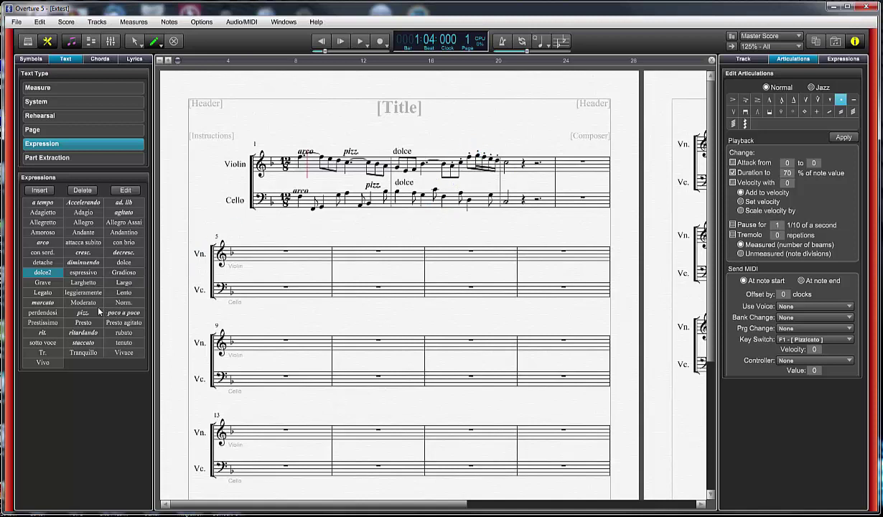
{"action": "left_click", "coordinate": [123, 262]}
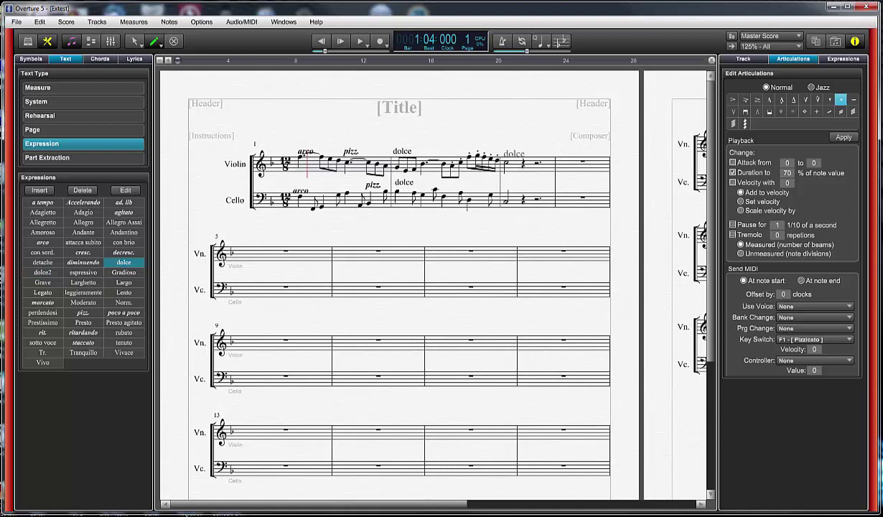
{"action": "left_click", "coordinate": [504, 147]}
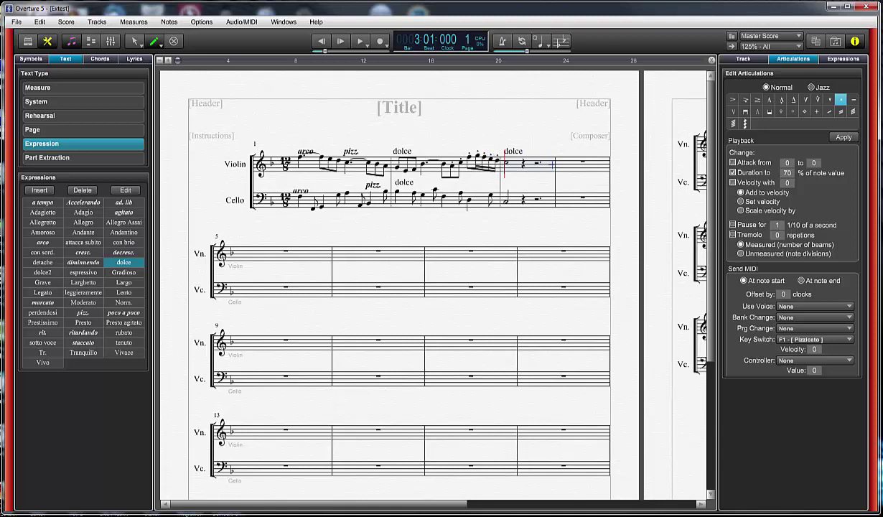
Move measure 3's dolce marking down to the cello's first note and place a Norm. expression above the violin's first note.
{"action": "left_click", "coordinate": [117, 305]}
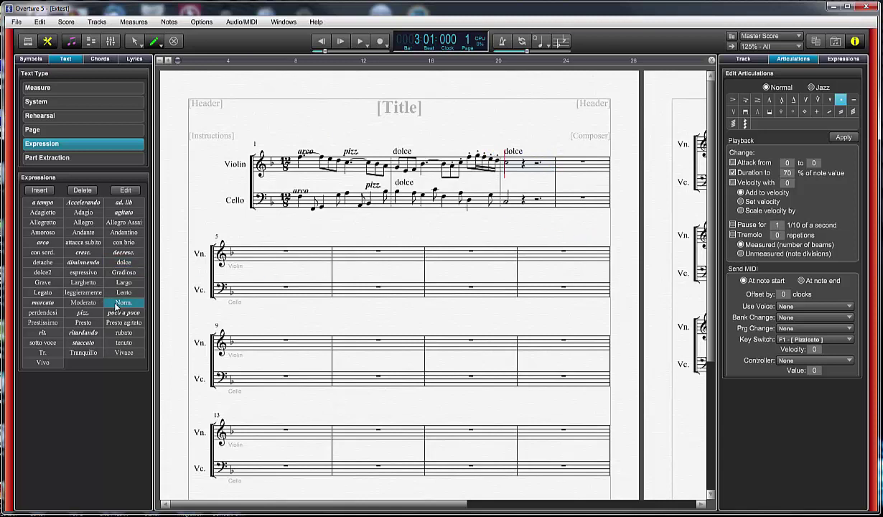
{"action": "left_click_drag", "start_coordinate": [511, 151], "coordinate": [509, 202]}
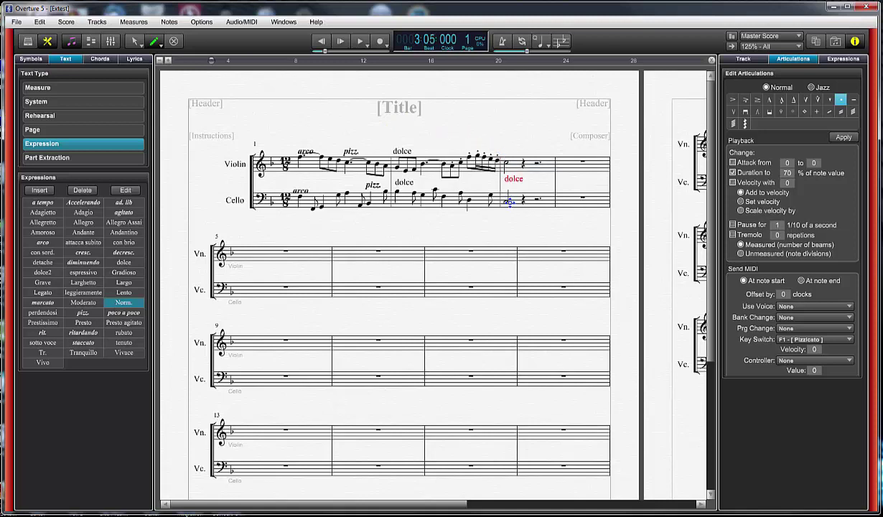
{"action": "left_click", "coordinate": [119, 302]}
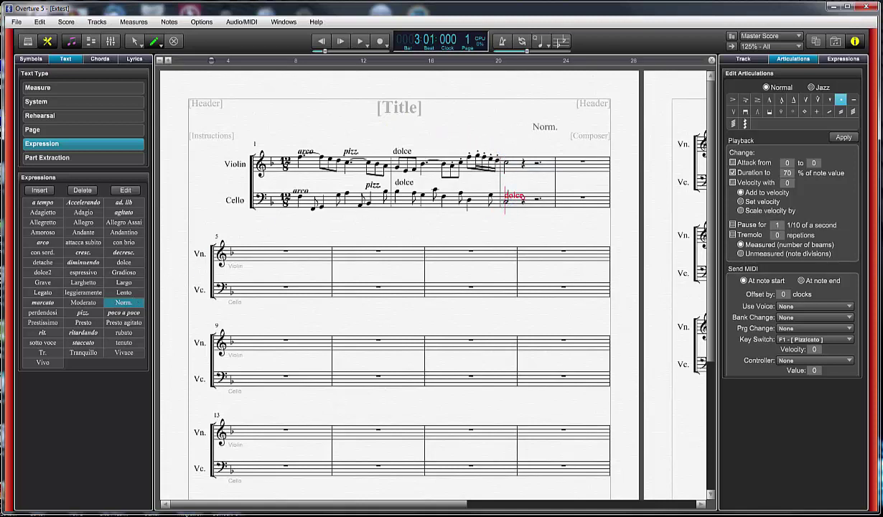
{"action": "left_click", "coordinate": [512, 145]}
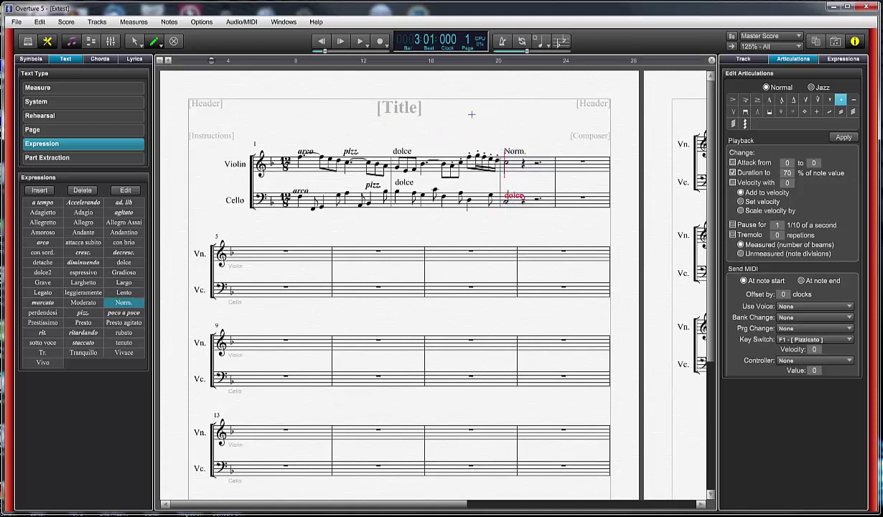